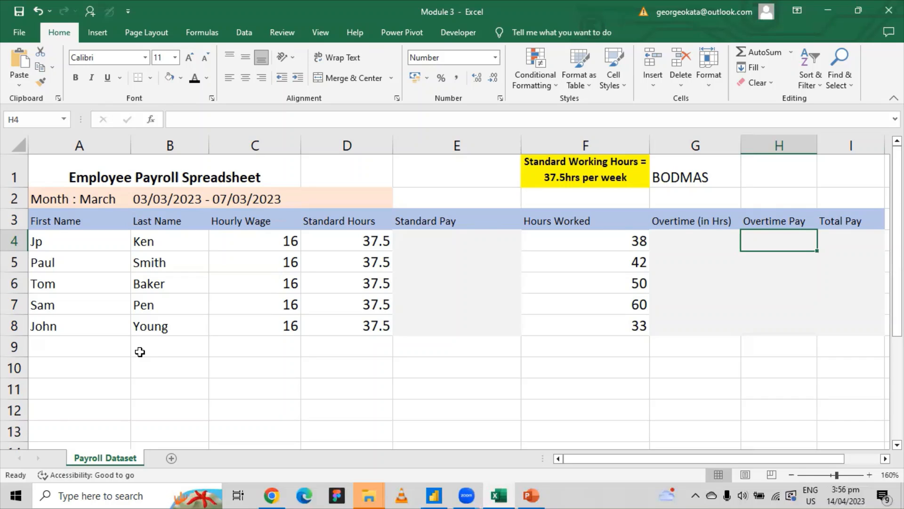
# Calculate the first employee's Standard Pay in E4 with the formula =C4*D4
pyautogui.click(462, 238)
pyautogui.write('=')
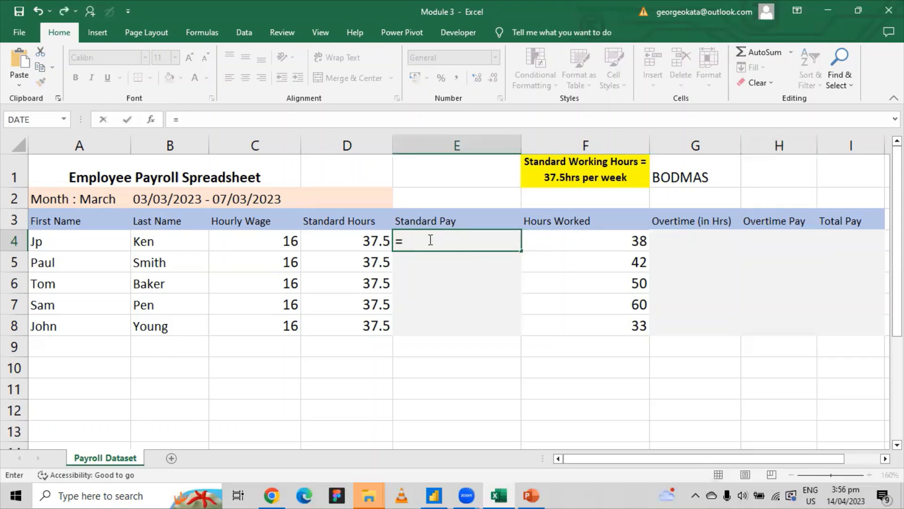
pyautogui.click(289, 240)
pyautogui.write('*')
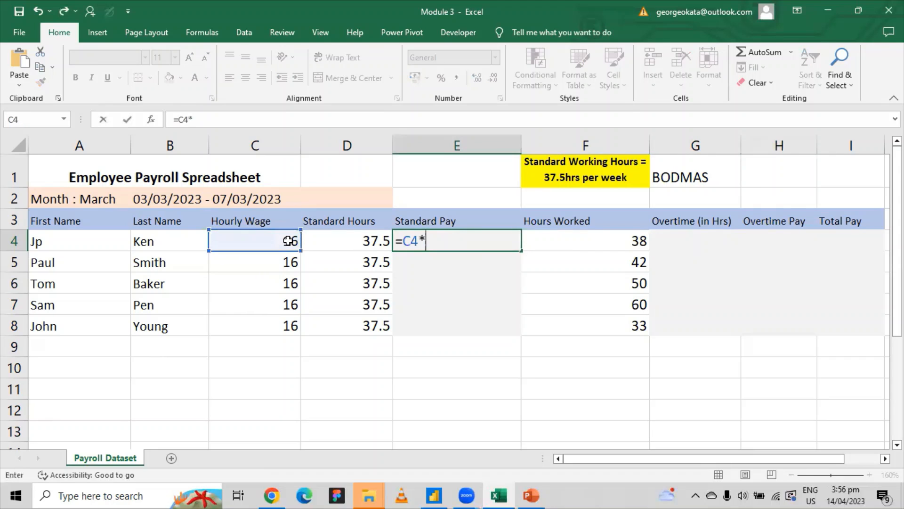
pyautogui.click(345, 238)
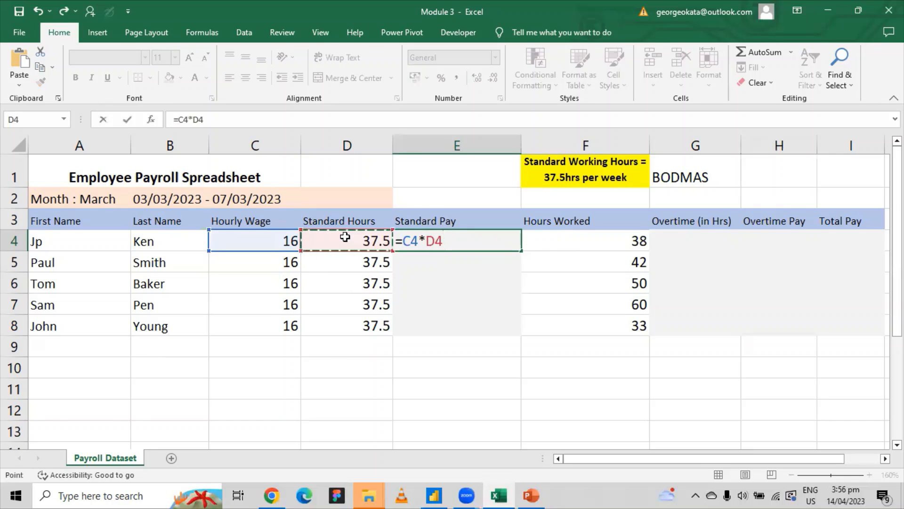
pyautogui.press('Return')
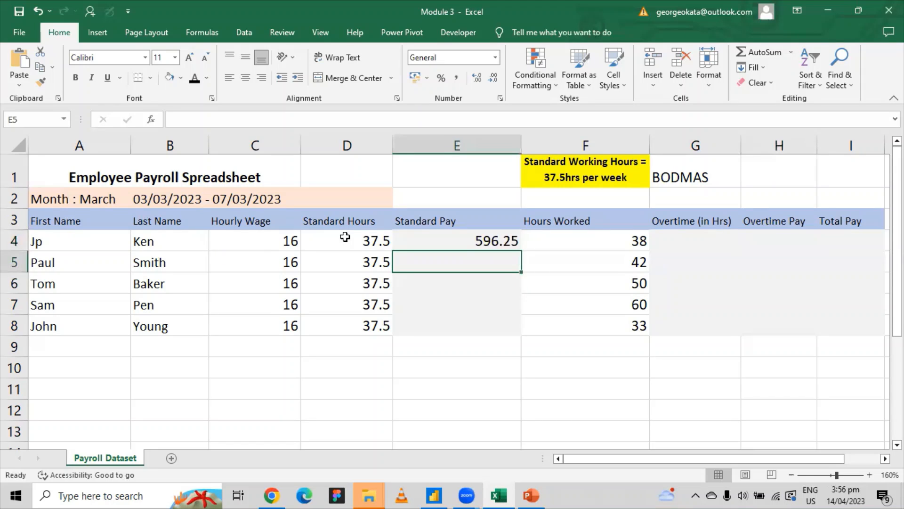
# Copy the Standard Pay formula from E4 down through E8
pyautogui.click(464, 236)
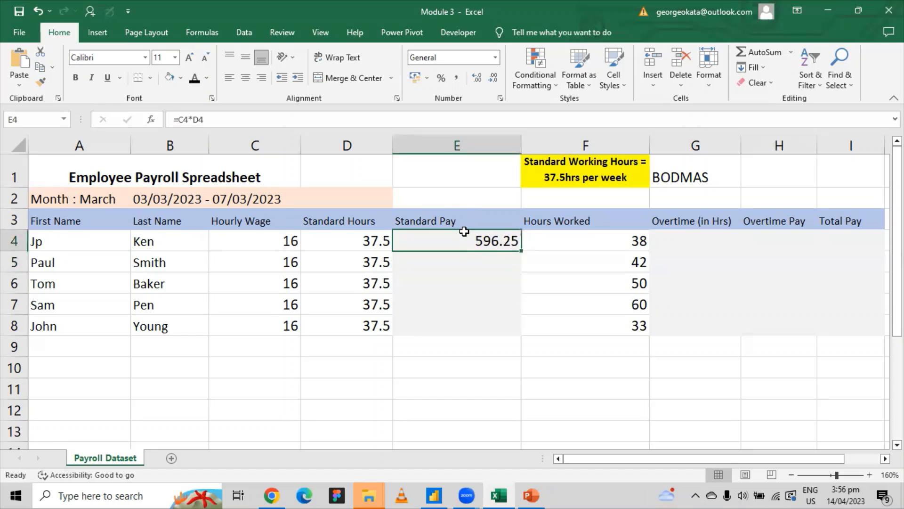
pyautogui.doubleClick(520, 252)
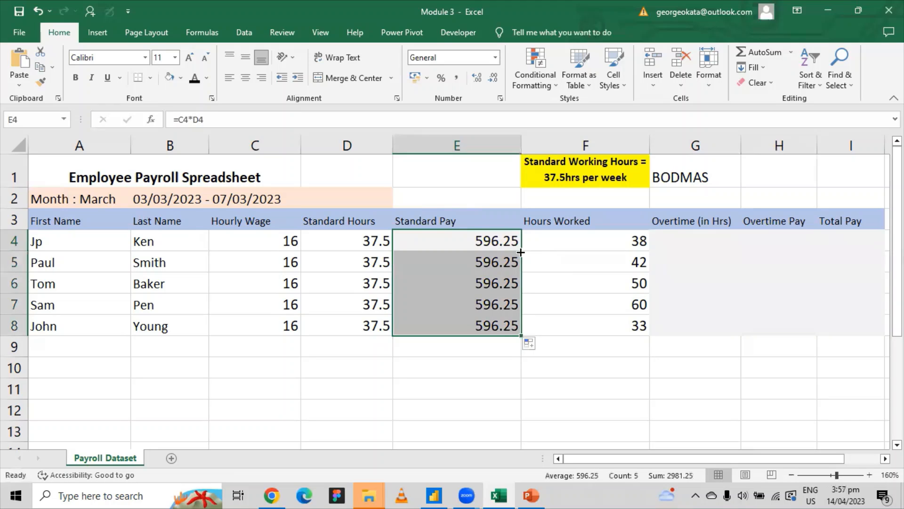
pyautogui.hotkey('ctrl', 'z')
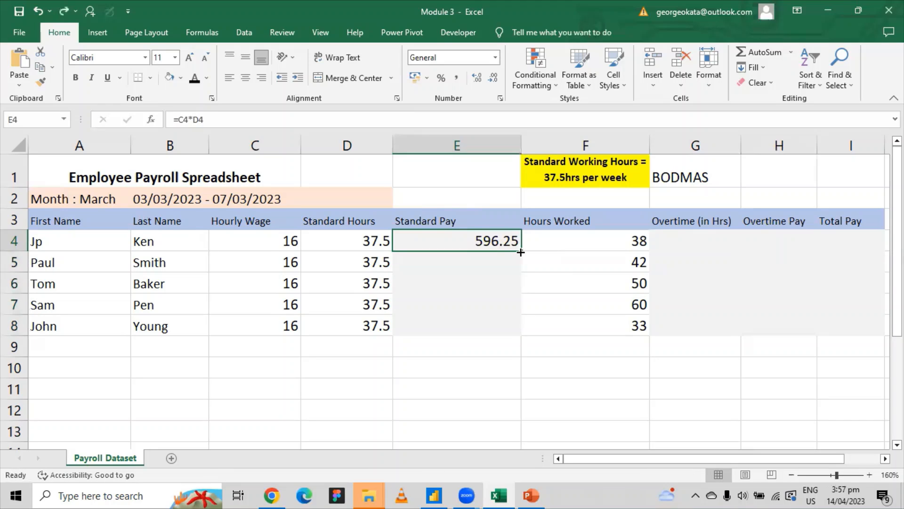
pyautogui.click(520, 252)
pyautogui.moveTo(520, 251); pyautogui.dragTo(514, 333)
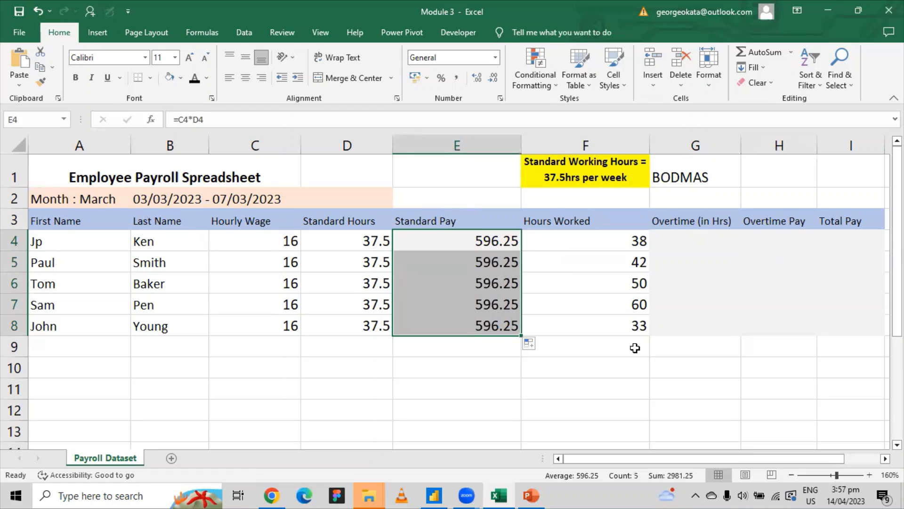
pyautogui.click(725, 397)
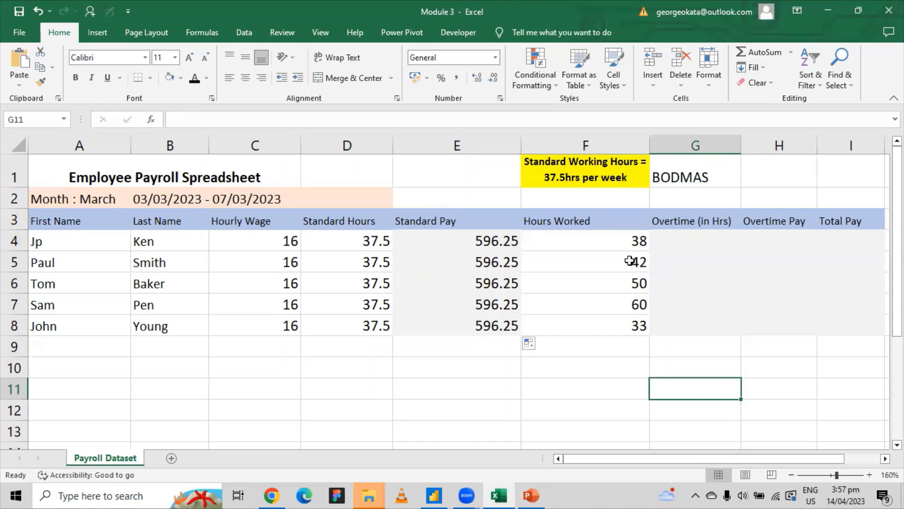
# Examine each employee's Standard Hours in column D against the Hours Worked in column F
pyautogui.click(355, 243)
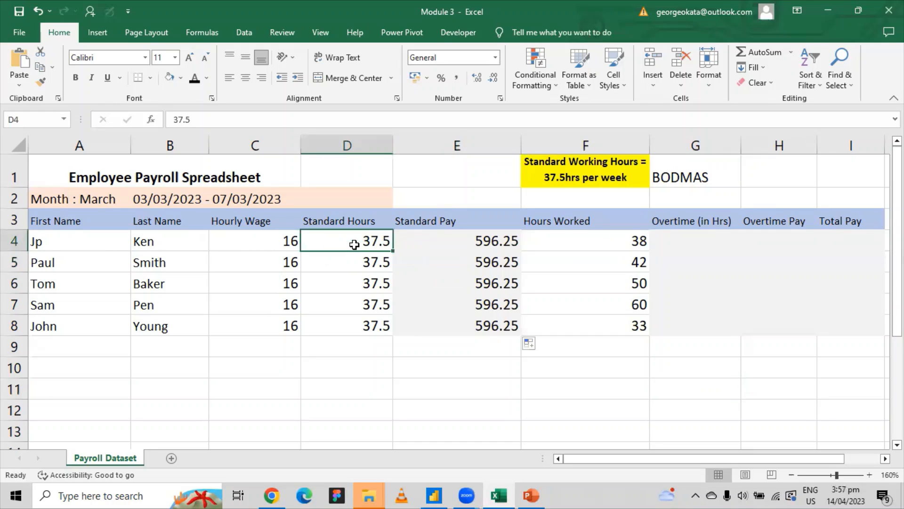
pyautogui.click(363, 264)
pyautogui.click(365, 281)
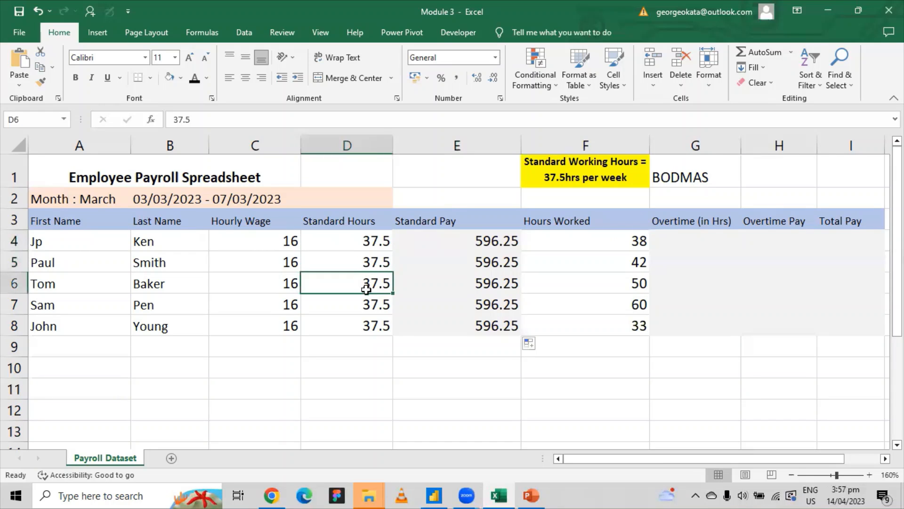
pyautogui.click(367, 306)
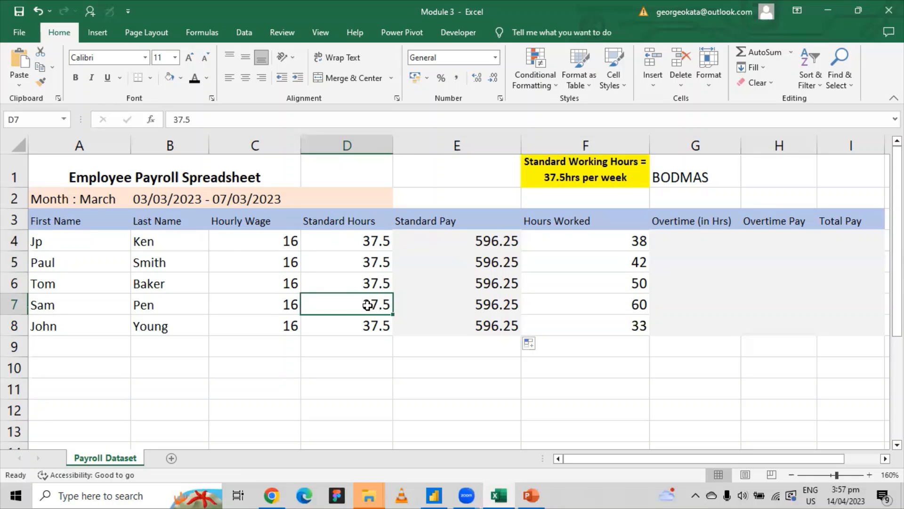
pyautogui.click(65, 238)
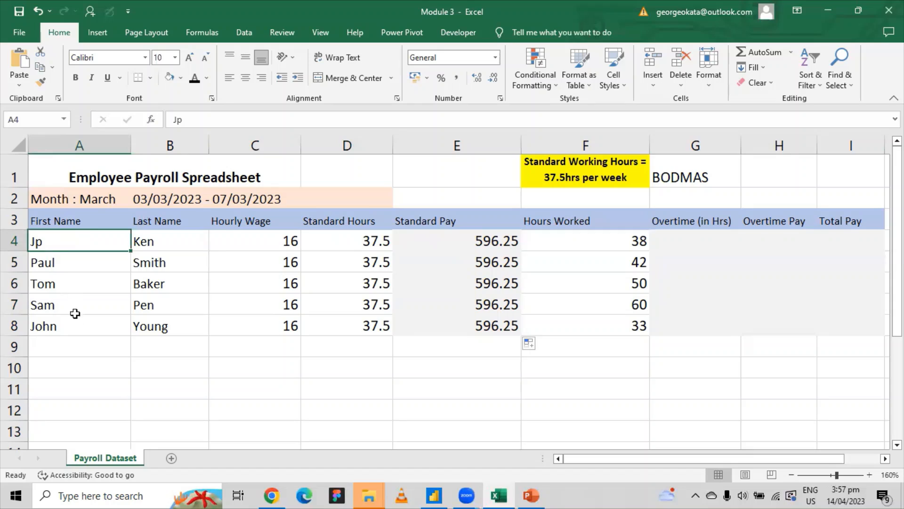
pyautogui.click(622, 244)
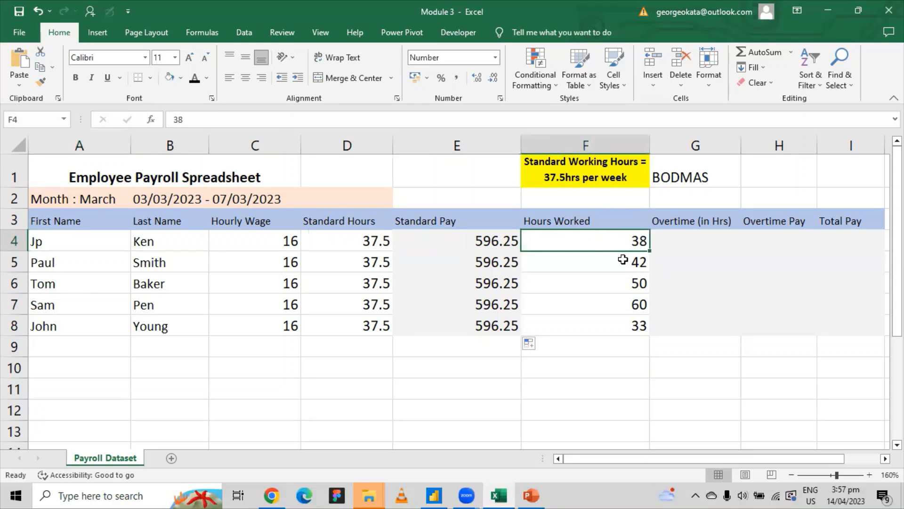
pyautogui.click(624, 266)
pyautogui.click(627, 281)
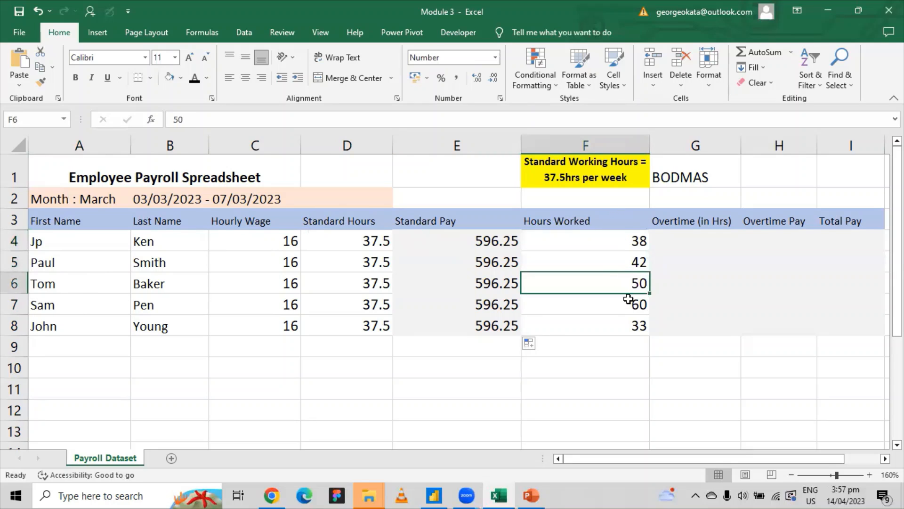
pyautogui.click(629, 299)
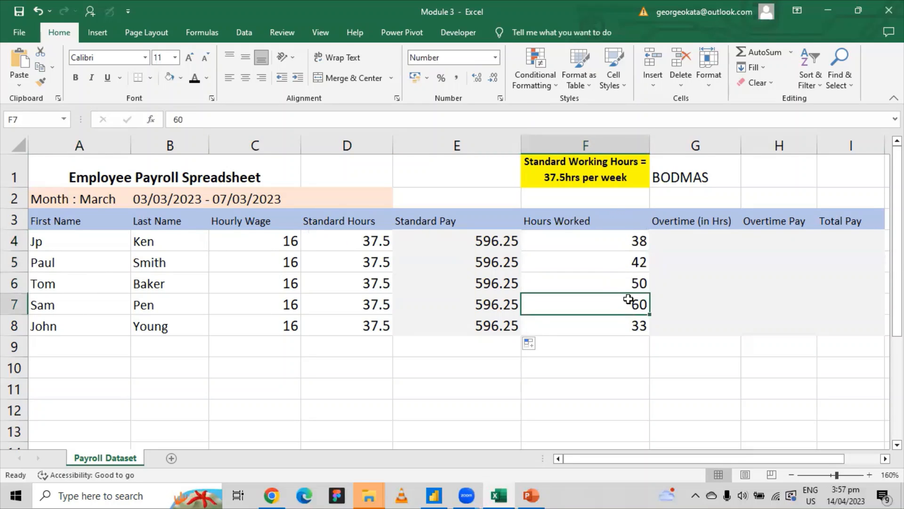
pyautogui.click(632, 325)
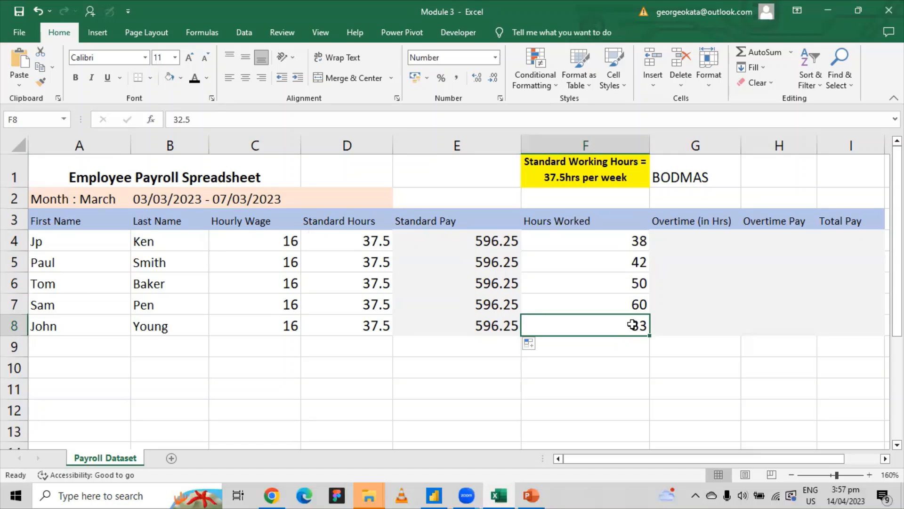
# Calculate Overtime (in Hrs) in G4 with =IF(F4>D4,F4-D4,0) and fill the formula down through G8
pyautogui.click(687, 240)
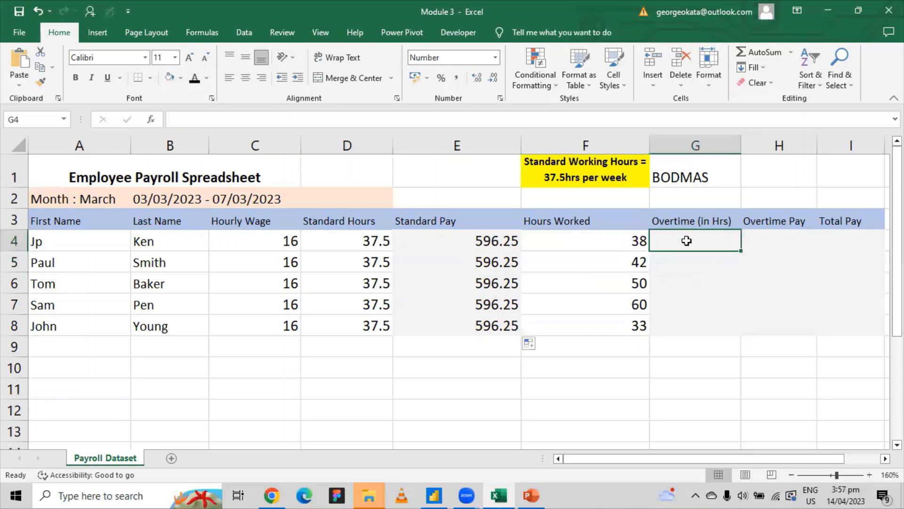
pyautogui.write('=IF')
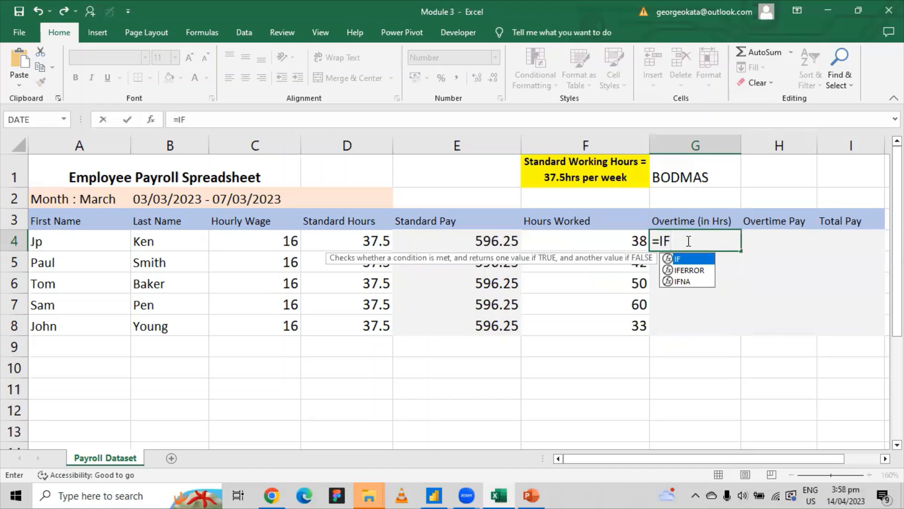
pyautogui.write('(')
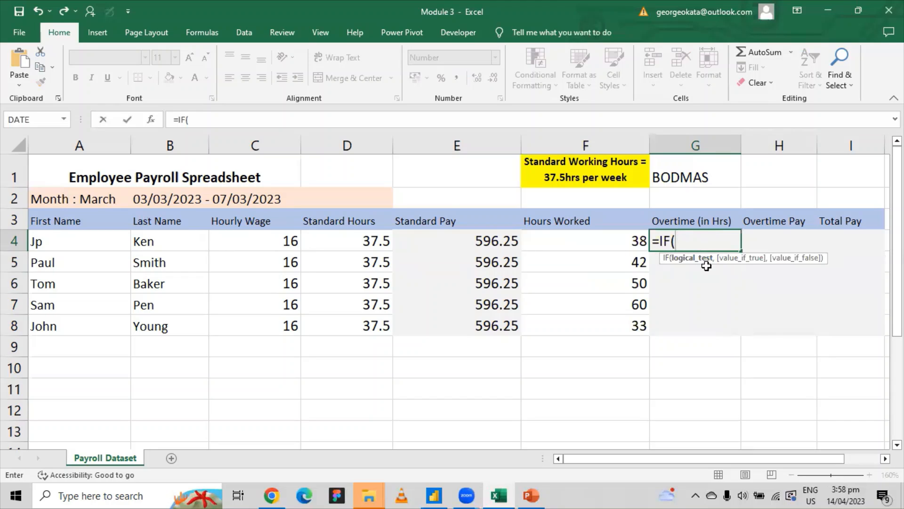
pyautogui.click(620, 240)
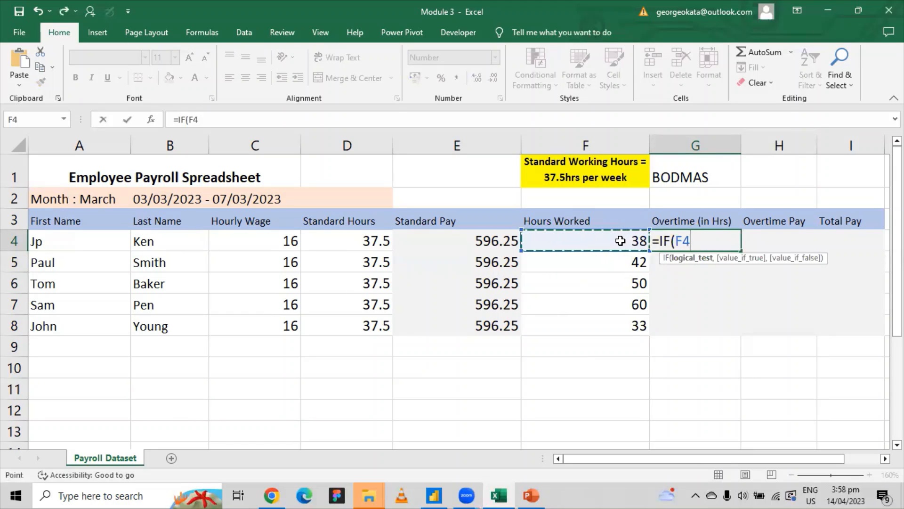
pyautogui.write('>')
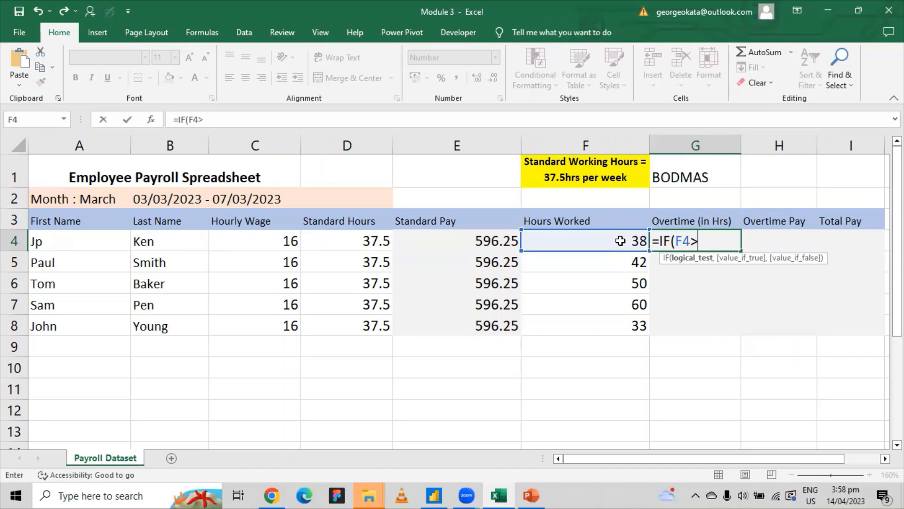
pyautogui.click(386, 240)
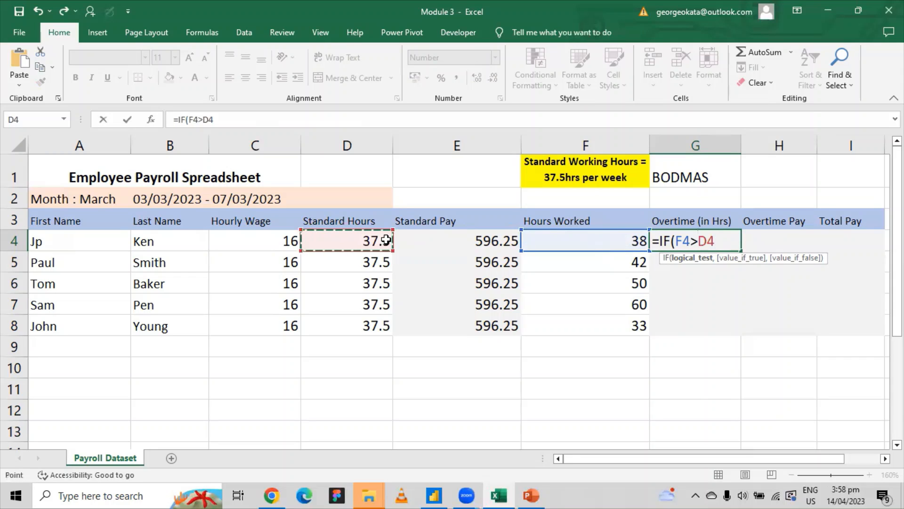
pyautogui.write(',')
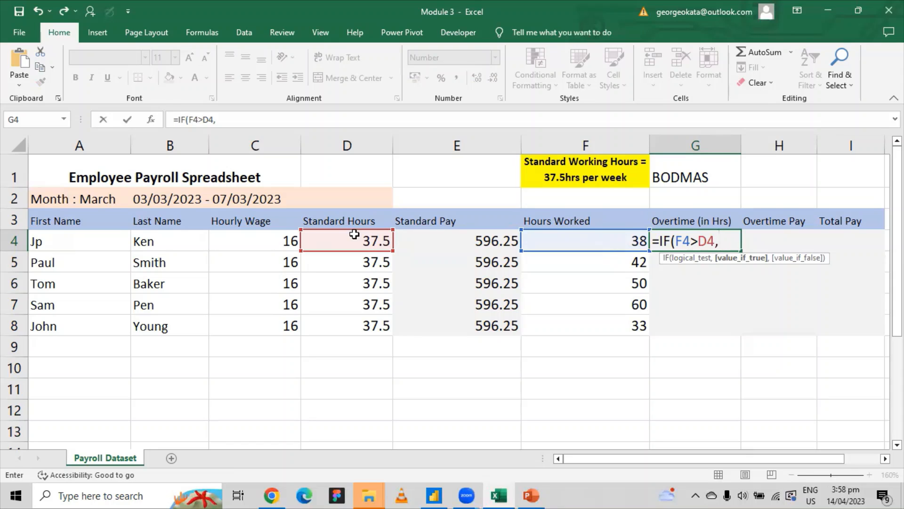
pyautogui.click(592, 239)
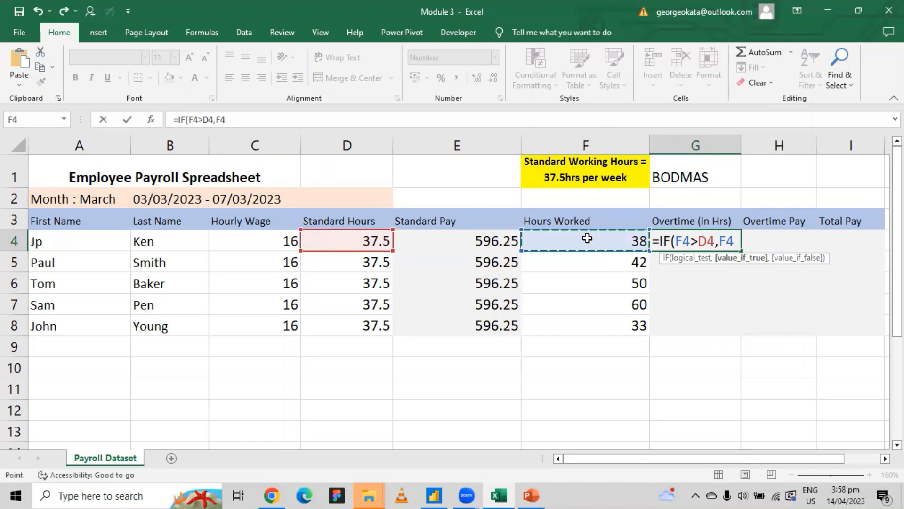
pyautogui.write('-')
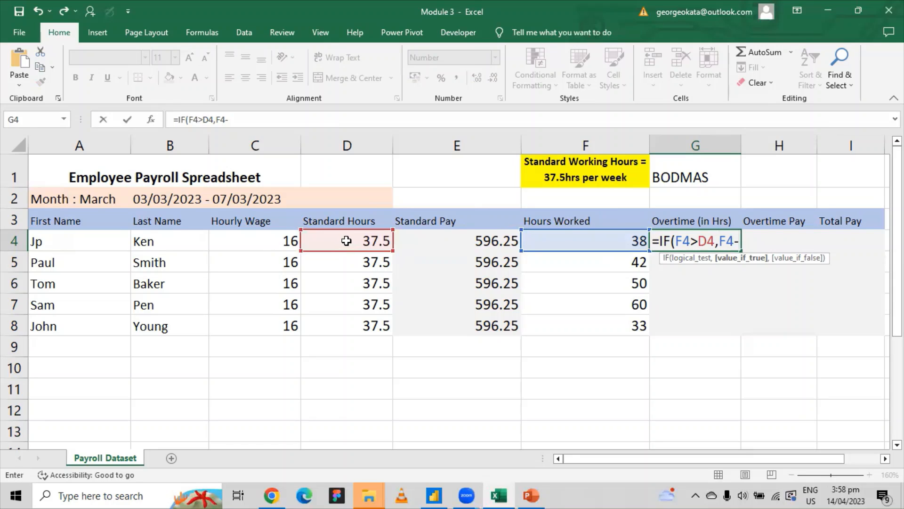
pyautogui.click(346, 241)
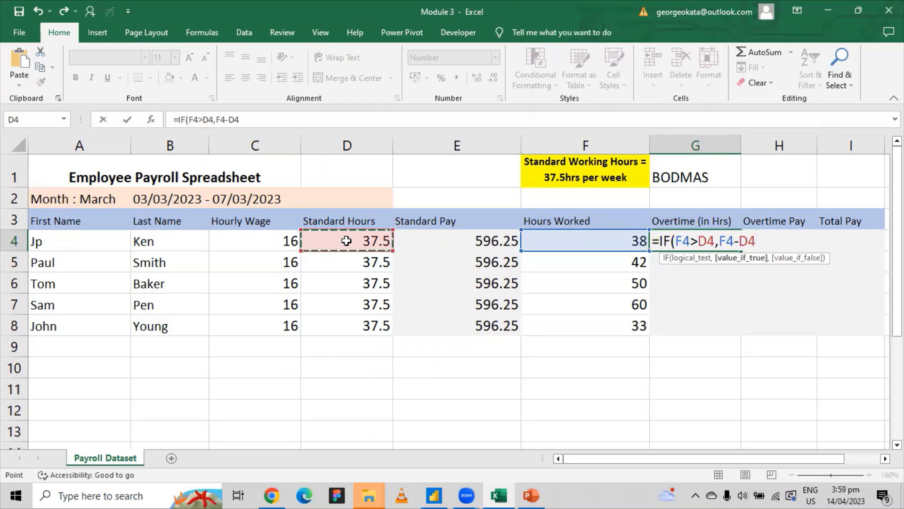
pyautogui.write(',')
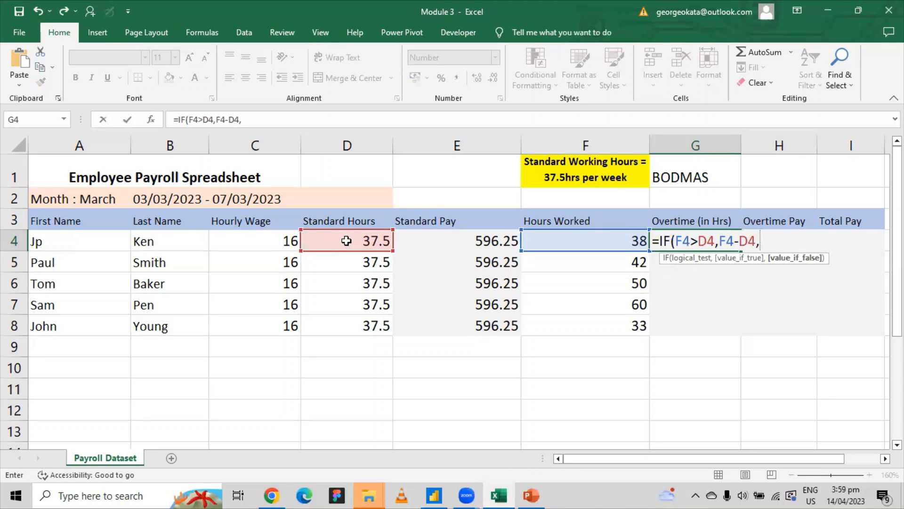
pyautogui.write('0)')
pyautogui.press('Return')
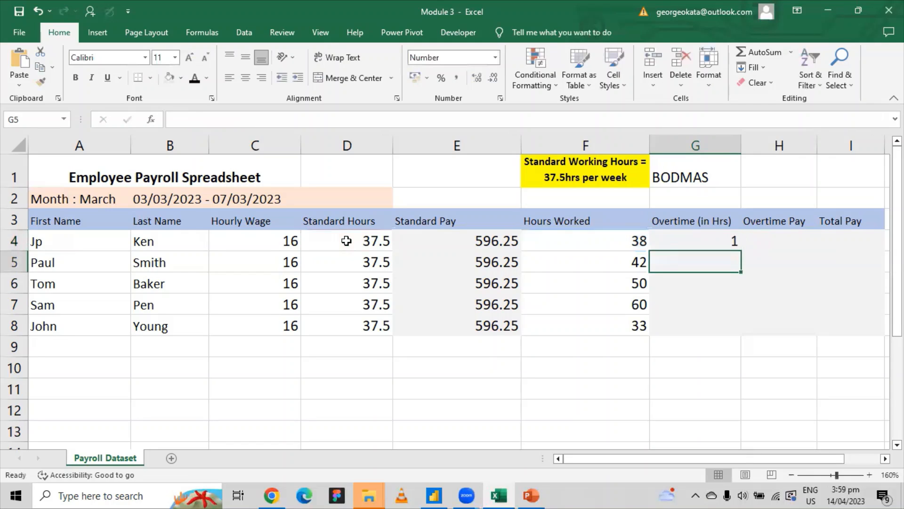
pyautogui.click(695, 245)
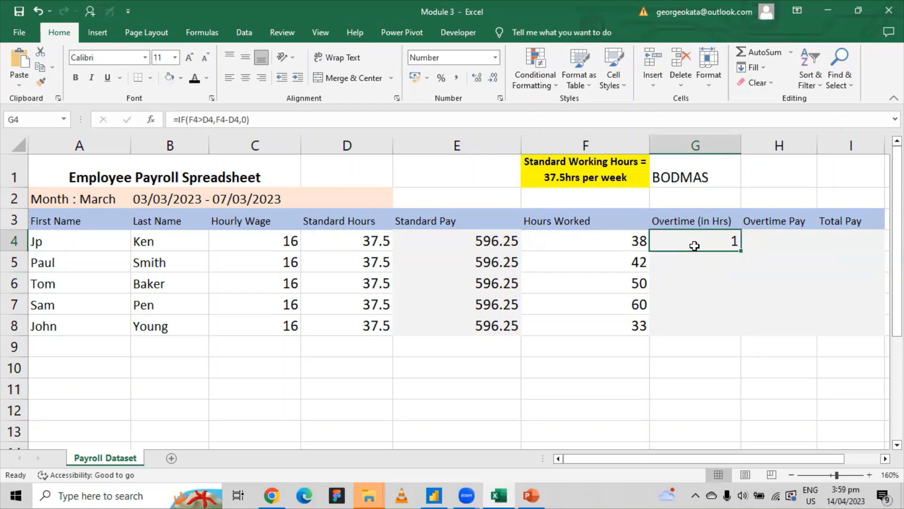
pyautogui.doubleClick(742, 251)
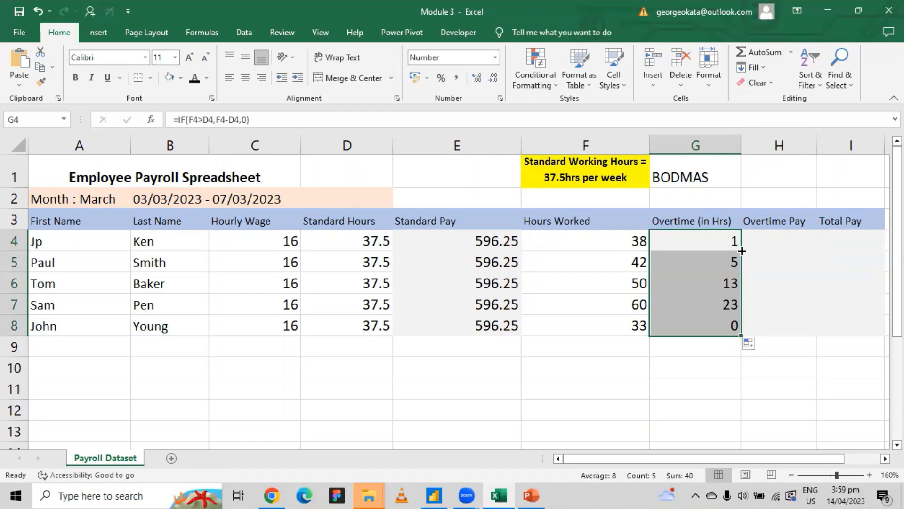
# Calculate the first employee's Overtime Pay in H4 with the formula =C4*1.5
pyautogui.click(789, 242)
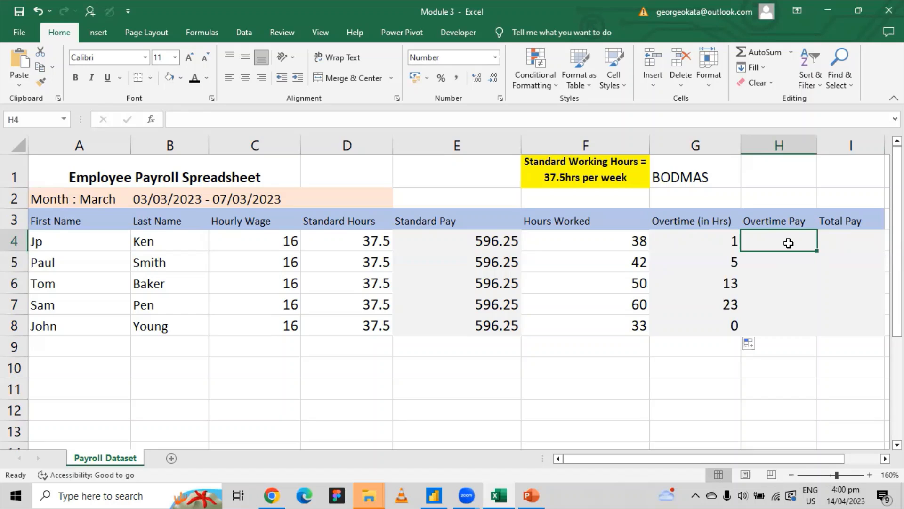
pyautogui.write('=')
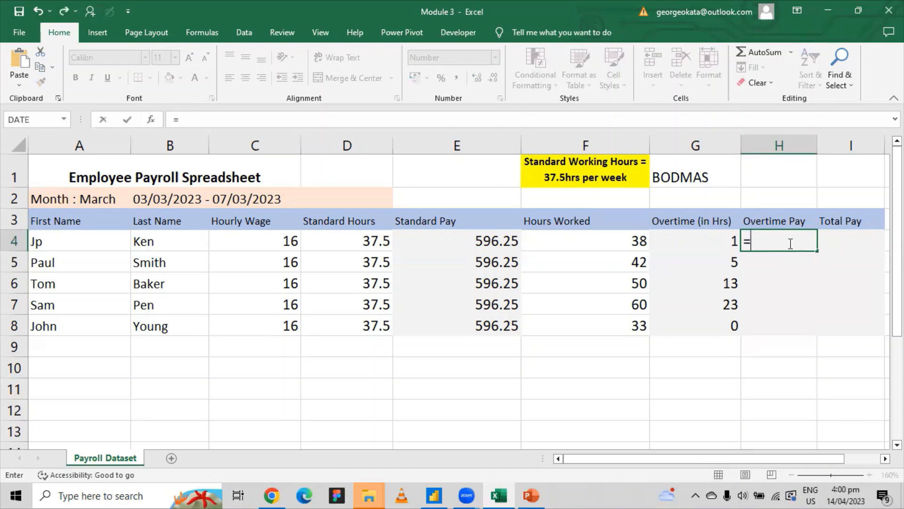
pyautogui.click(275, 244)
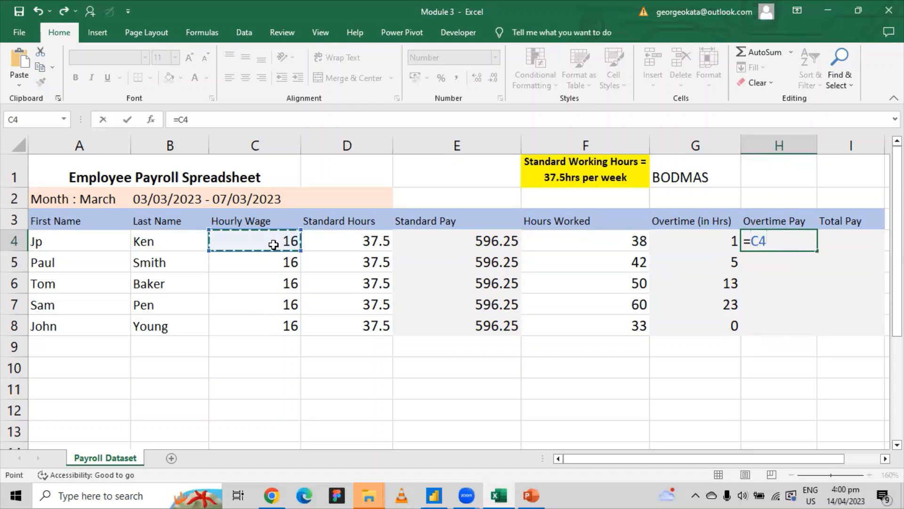
pyautogui.write('*')
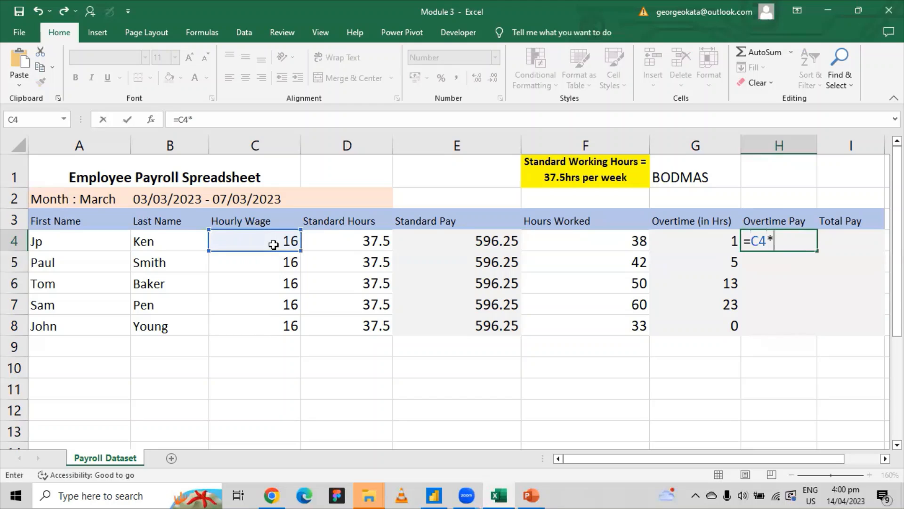
pyautogui.write('1.5')
pyautogui.press('Return')
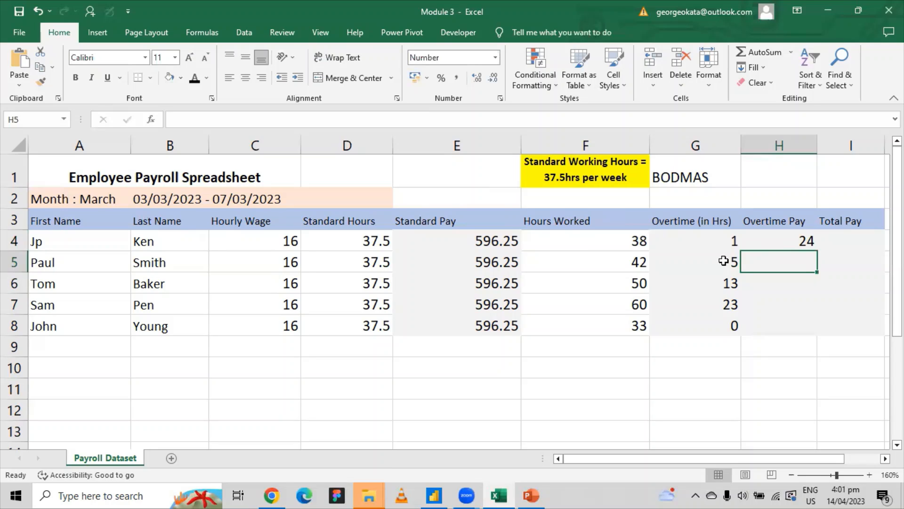
# Extend the Overtime Pay formula in H4 to =C4*1.5+1
pyautogui.click(777, 242)
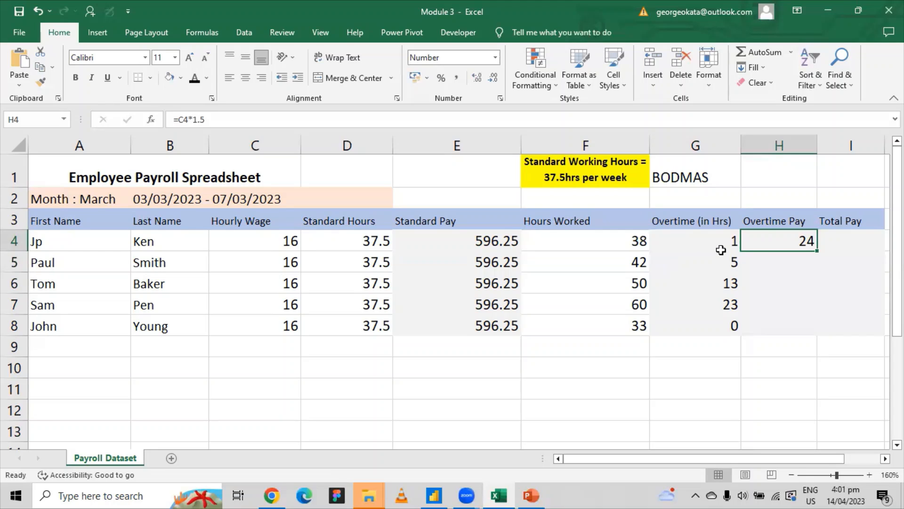
pyautogui.click(275, 117)
pyautogui.write('+1')
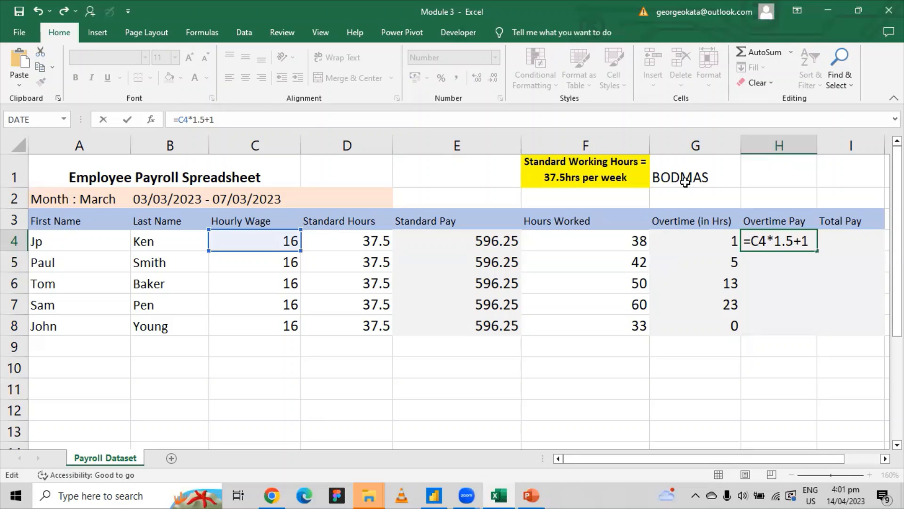
pyautogui.press('Return')
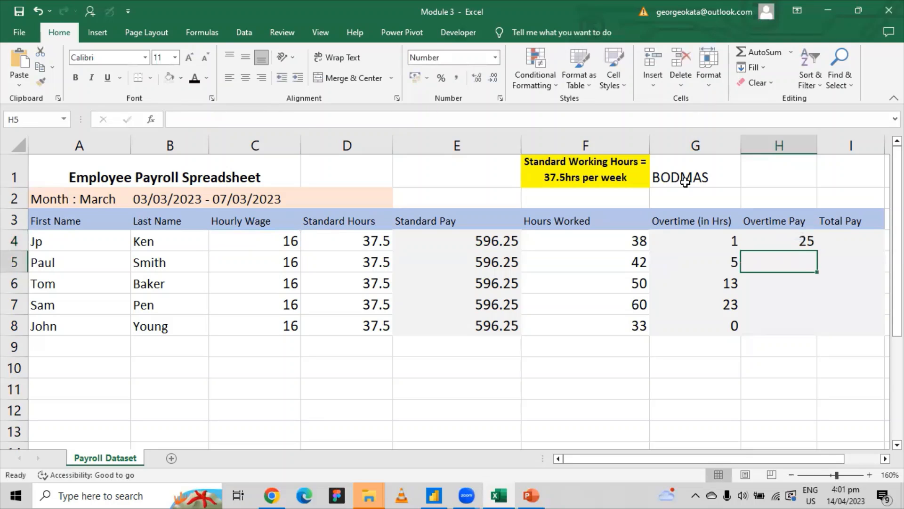
# Fill the Overtime Pay formula from H4 down through H8 and review the formula in H4
pyautogui.click(790, 239)
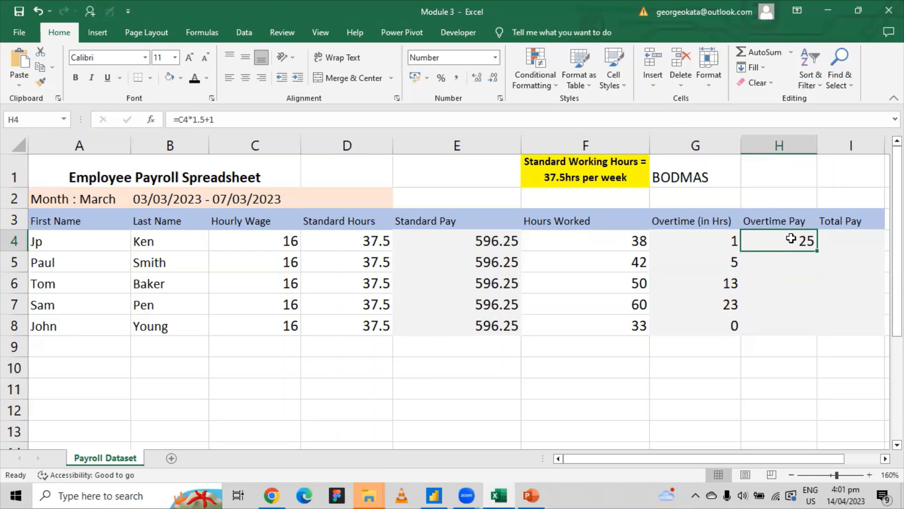
pyautogui.doubleClick(820, 252)
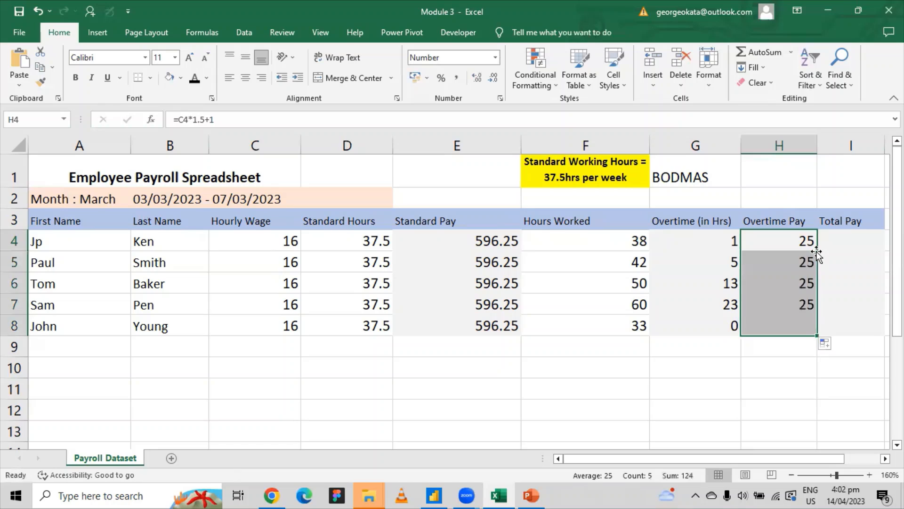
pyautogui.click(796, 242)
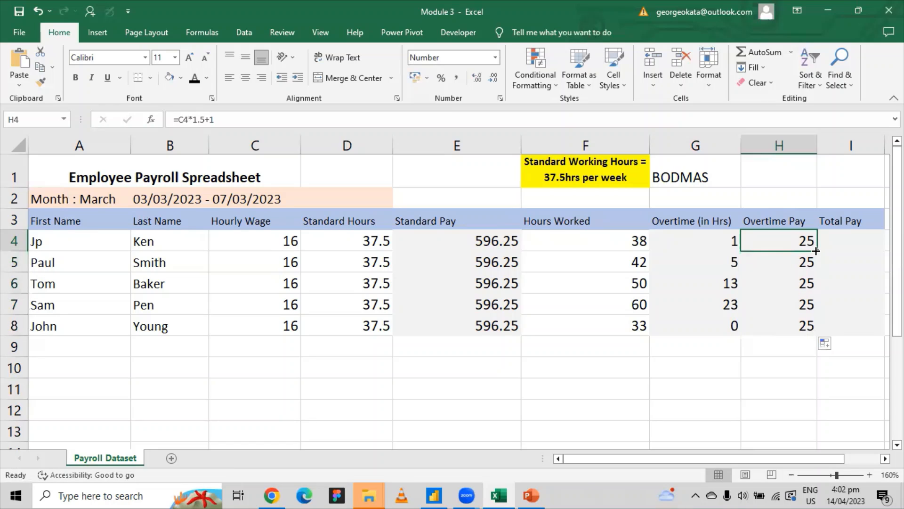
pyautogui.click(202, 116)
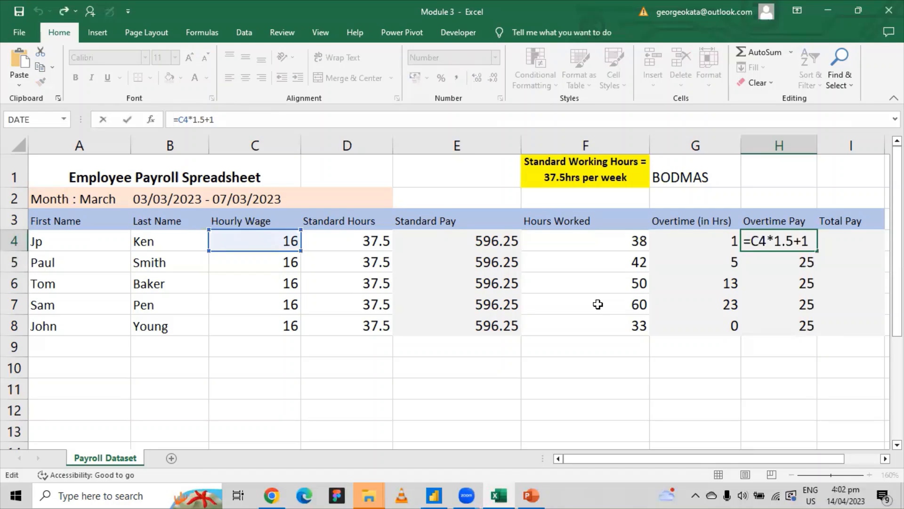
pyautogui.hotkey('ctrl', 'Return')
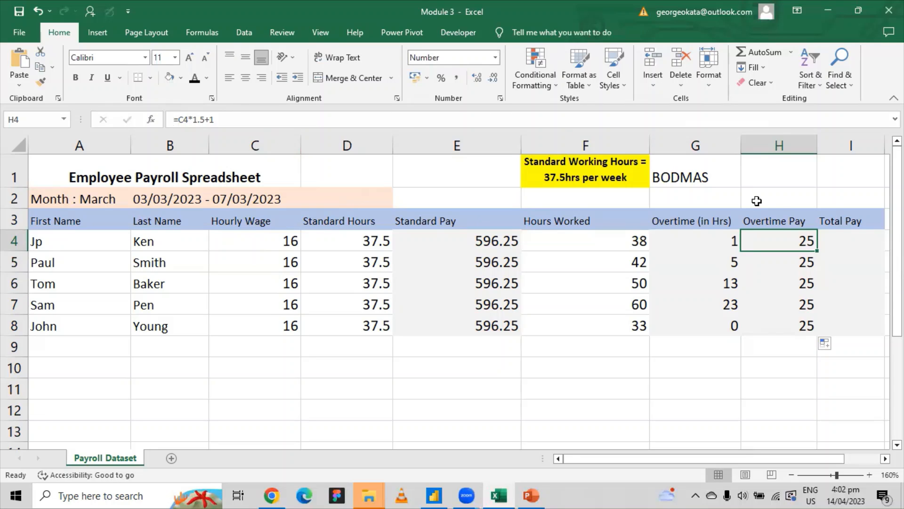
pyautogui.click(236, 115)
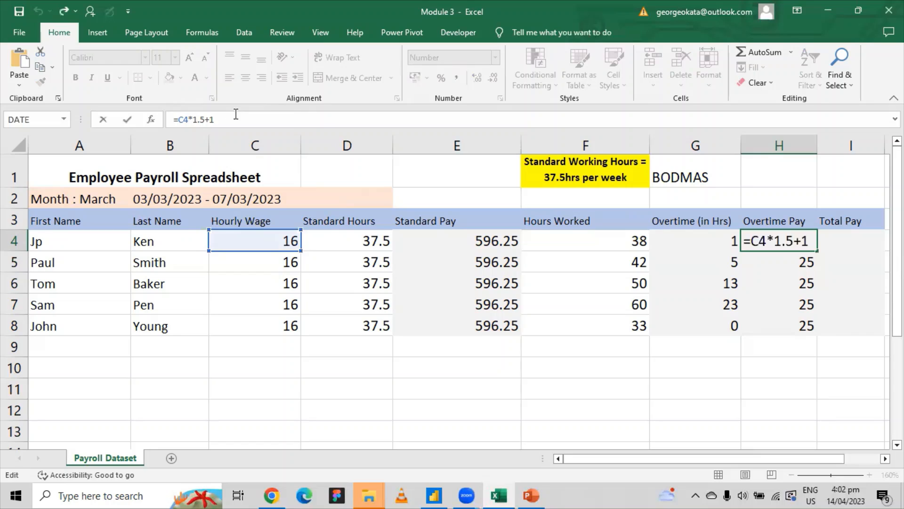
pyautogui.hotkey('ctrl', 'Return')
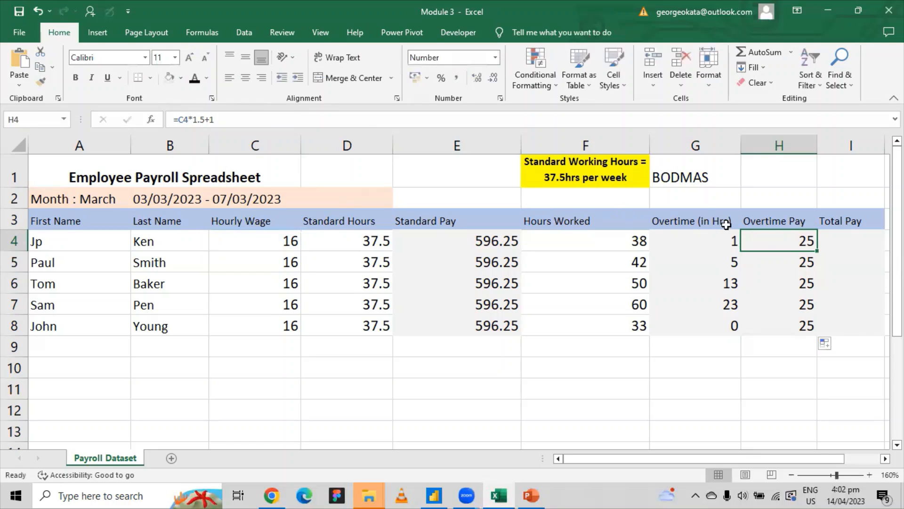
# Change the Overtime Pay formula in H5 to =C5*1.5+5
pyautogui.click(795, 255)
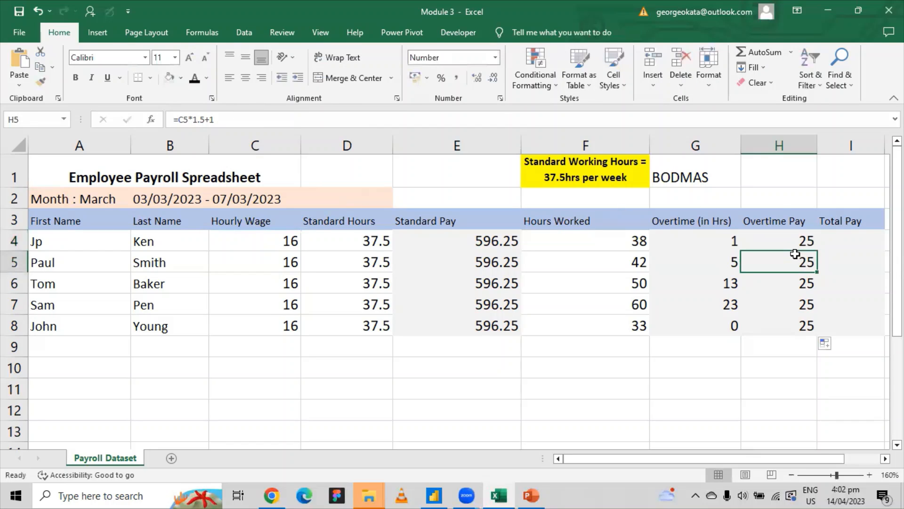
pyautogui.click(325, 124)
pyautogui.press('BackSpace')
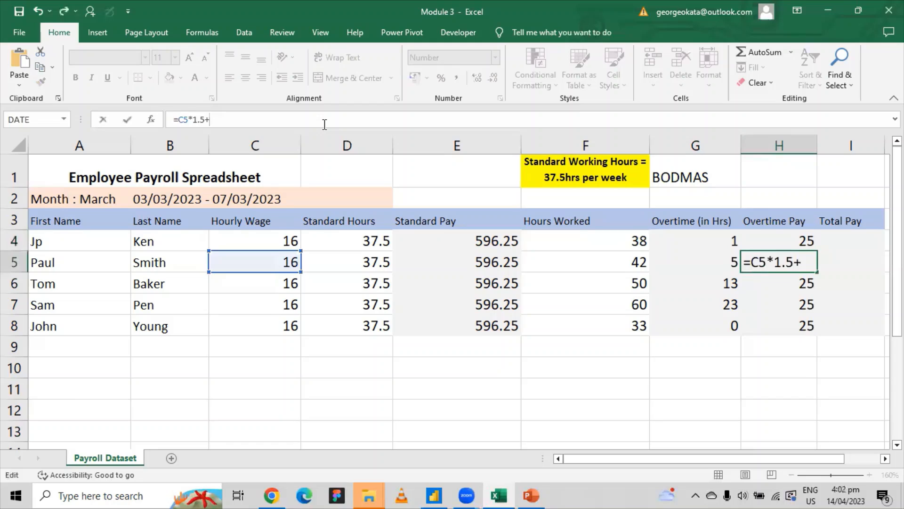
pyautogui.write('5')
pyautogui.press('Return')
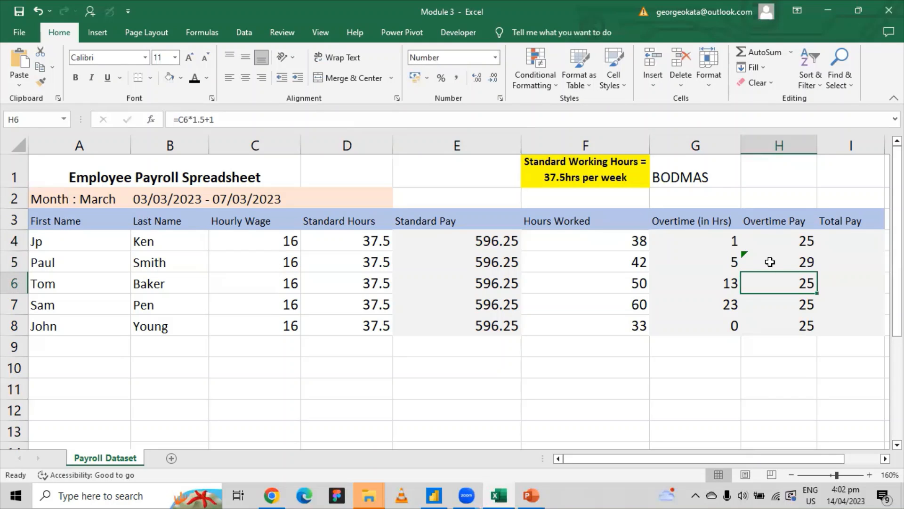
# Clear the Overtime Pay formulas from cells H5 through H8, keeping the one in H4
pyautogui.click(787, 240)
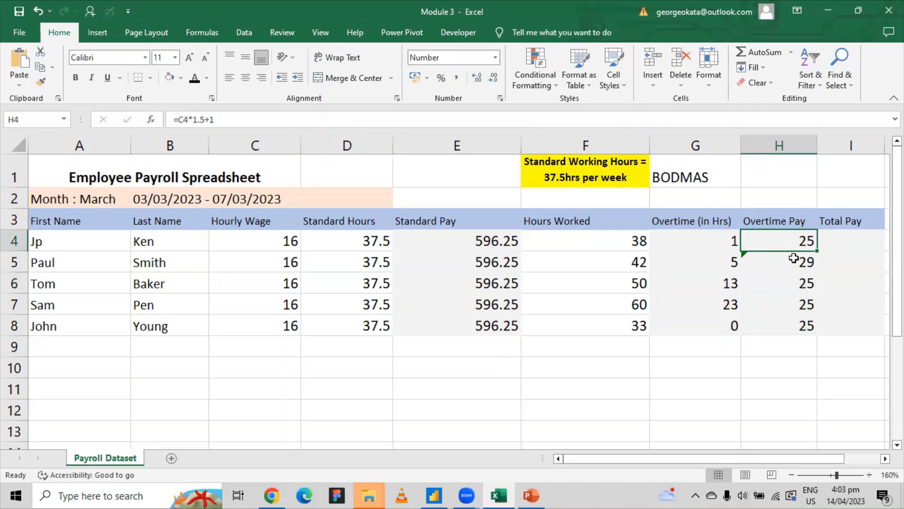
pyautogui.click(794, 259)
pyautogui.press('Delete')
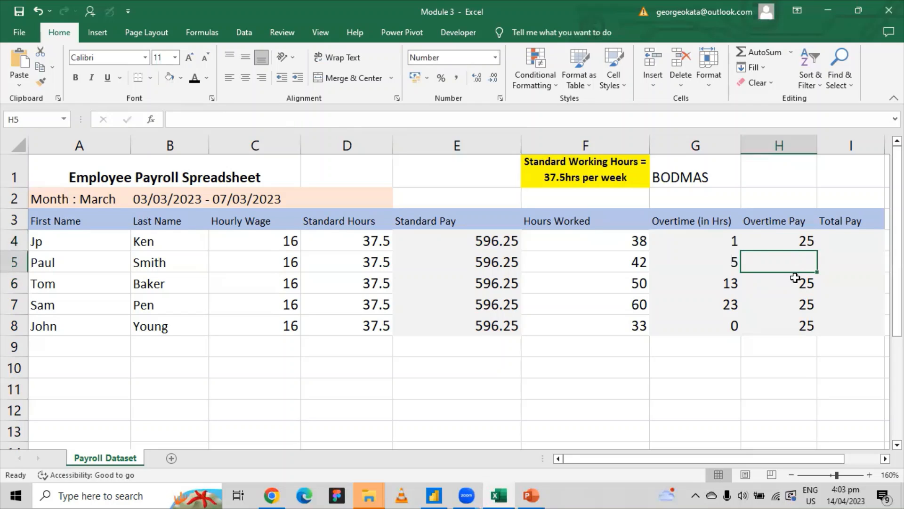
pyautogui.click(797, 282)
pyautogui.press('Delete')
pyautogui.click(801, 303)
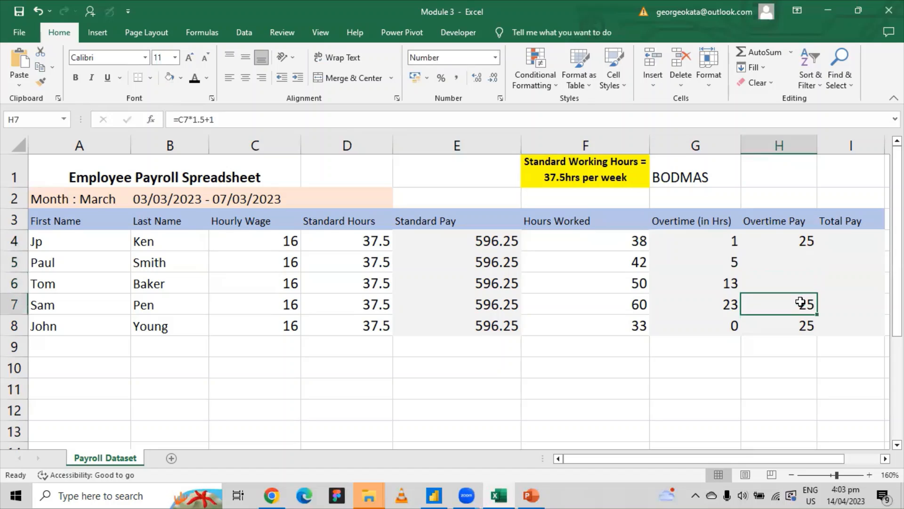
pyautogui.press('Delete')
pyautogui.click(801, 325)
pyautogui.press('Delete')
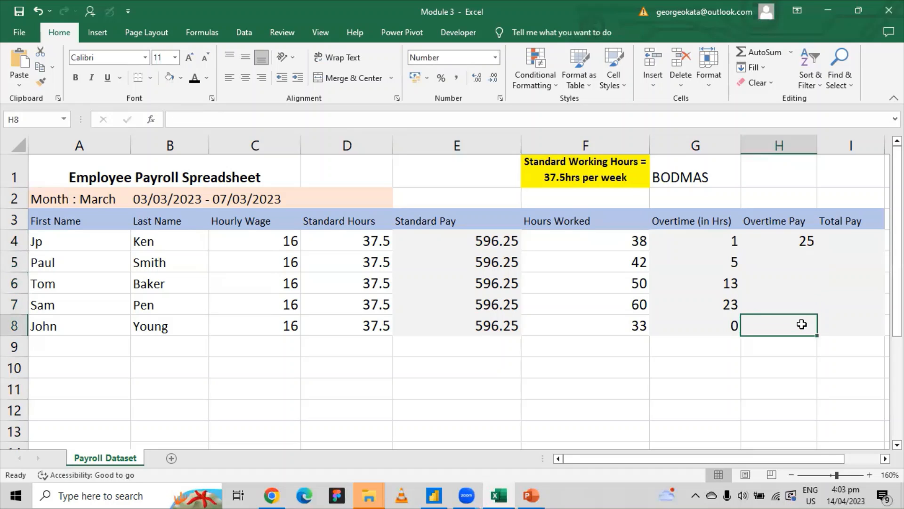
# Replace the constant 1 in the H4 formula with the overtime hours cell, making it =C4*1.5+G4
pyautogui.click(804, 242)
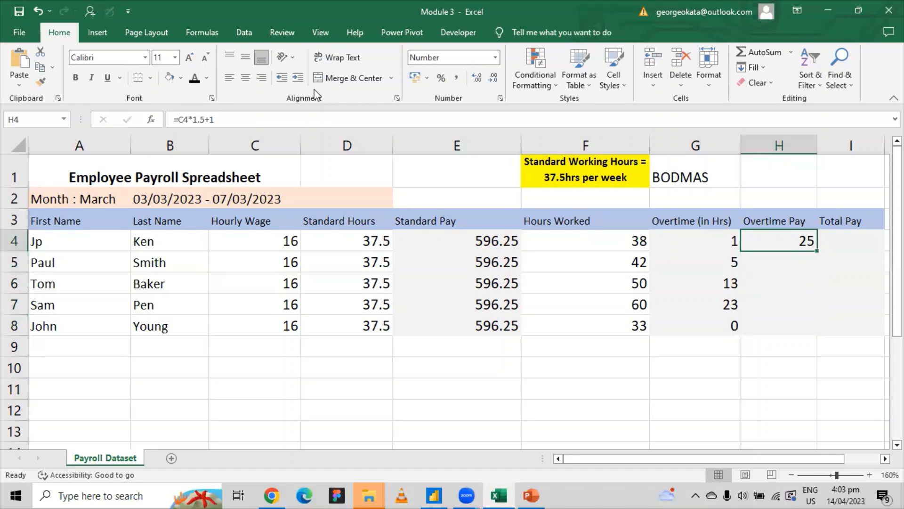
pyautogui.click(292, 118)
pyautogui.press('BackSpace')
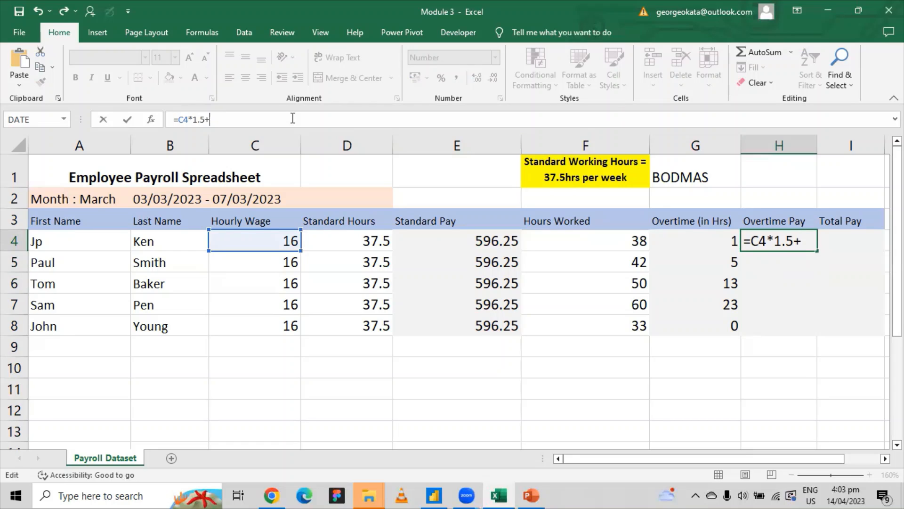
pyautogui.click(724, 239)
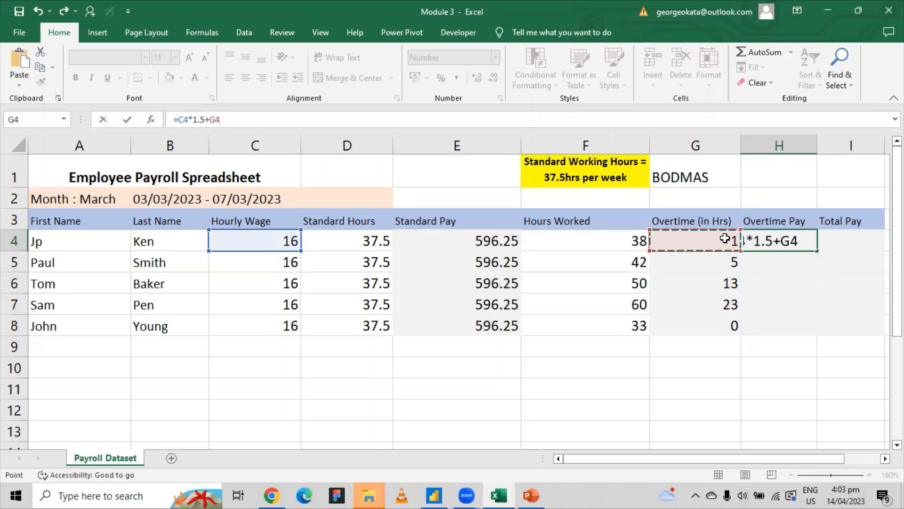
pyautogui.press('Return')
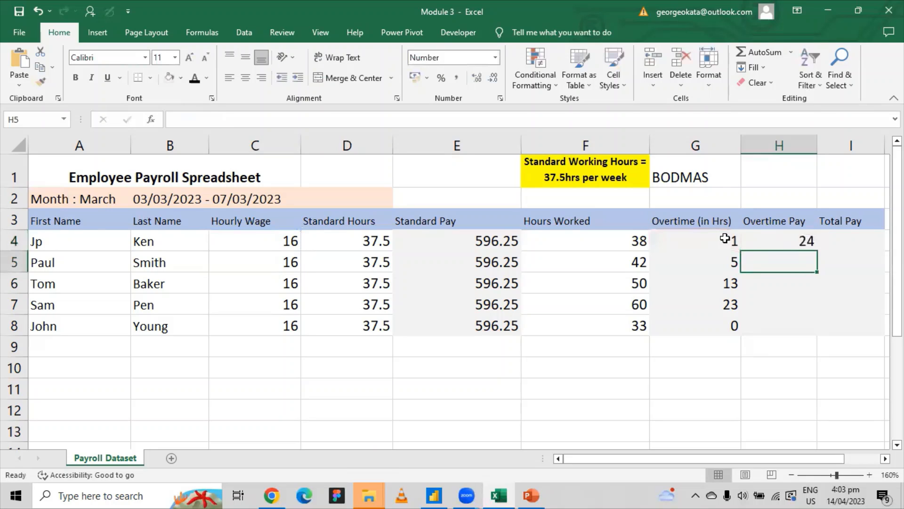
# Copy the Overtime Pay formula from H4 down through H8
pyautogui.click(773, 226)
pyautogui.click(782, 247)
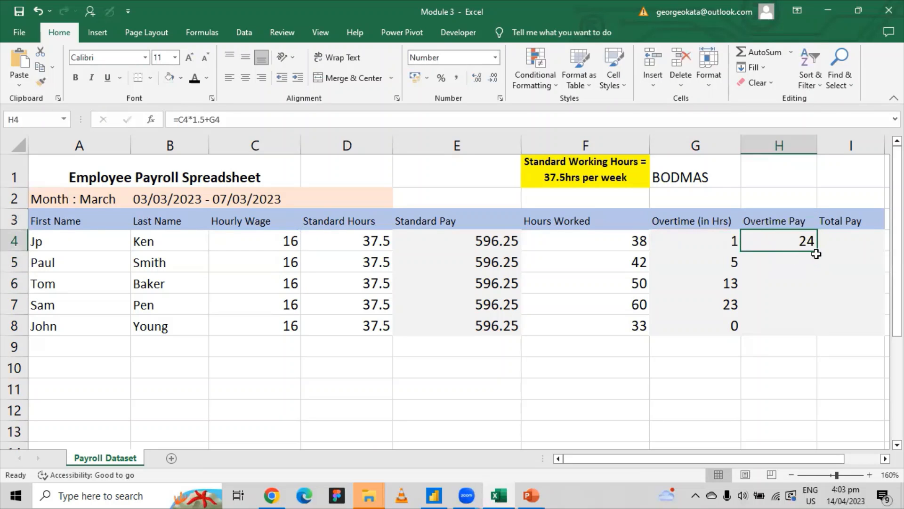
pyautogui.moveTo(817, 250); pyautogui.dragTo(817, 252)
pyautogui.doubleClick(818, 252)
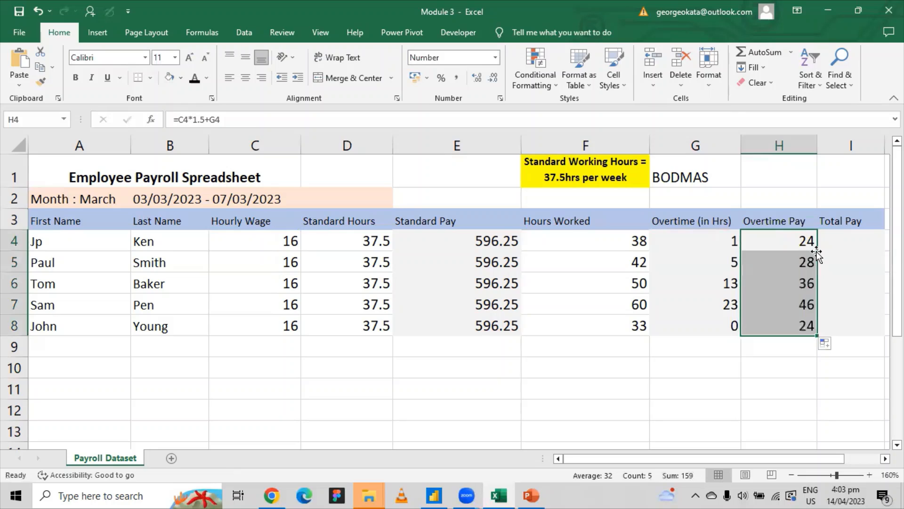
# Compare row 8's Standard Hours, Hours Worked, overtime hours and Overtime Pay, and check the formula in H4
pyautogui.click(798, 322)
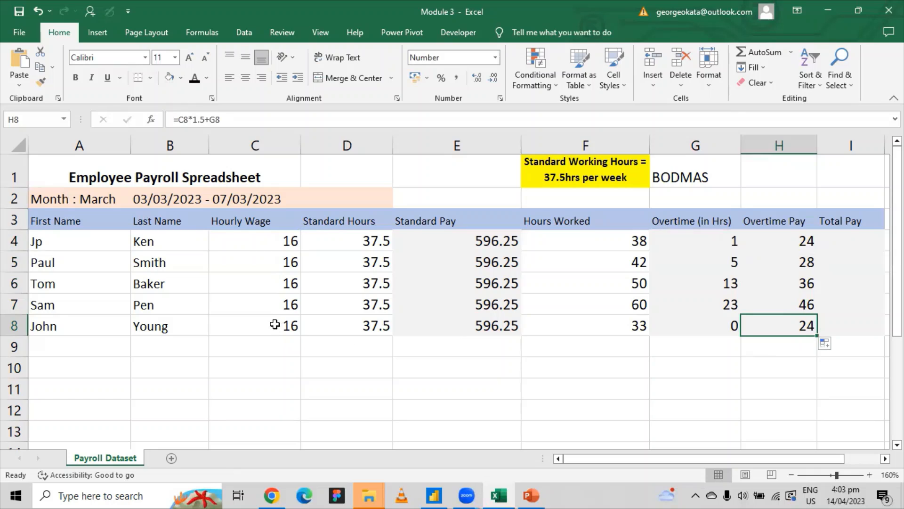
pyautogui.click(631, 316)
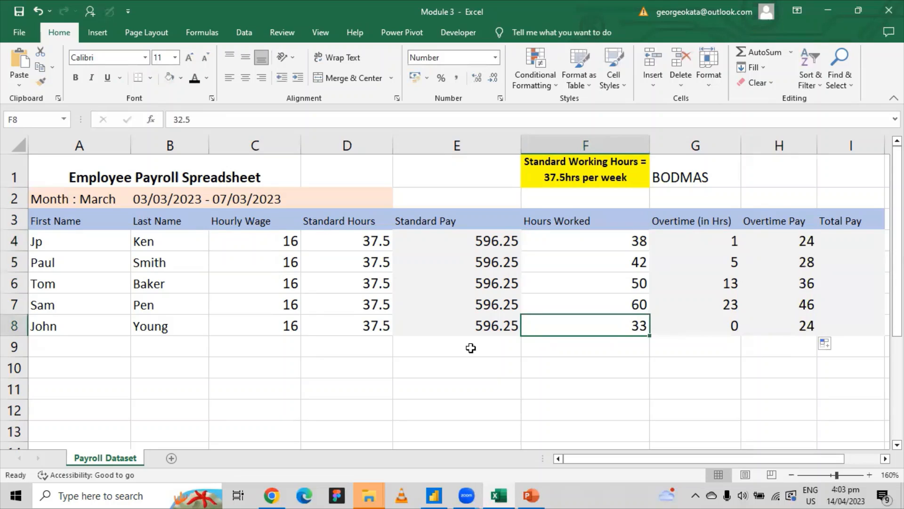
pyautogui.click(350, 324)
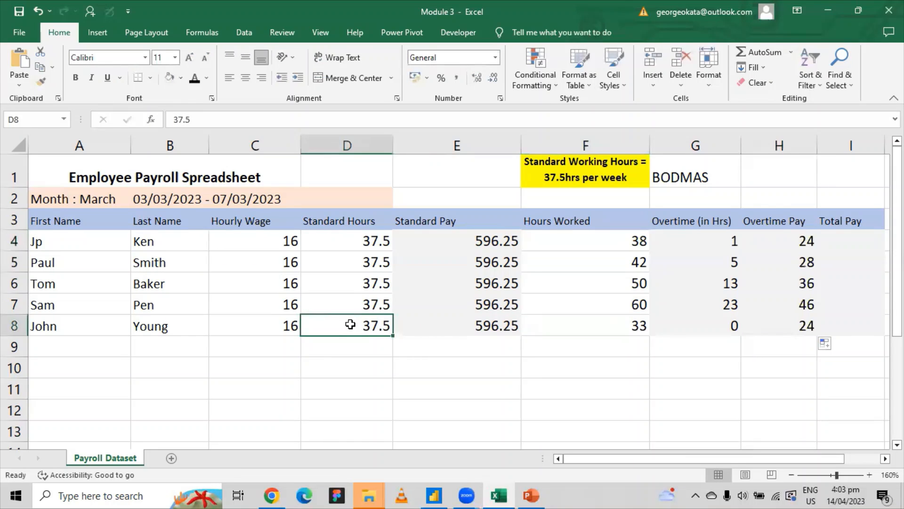
pyautogui.click(631, 323)
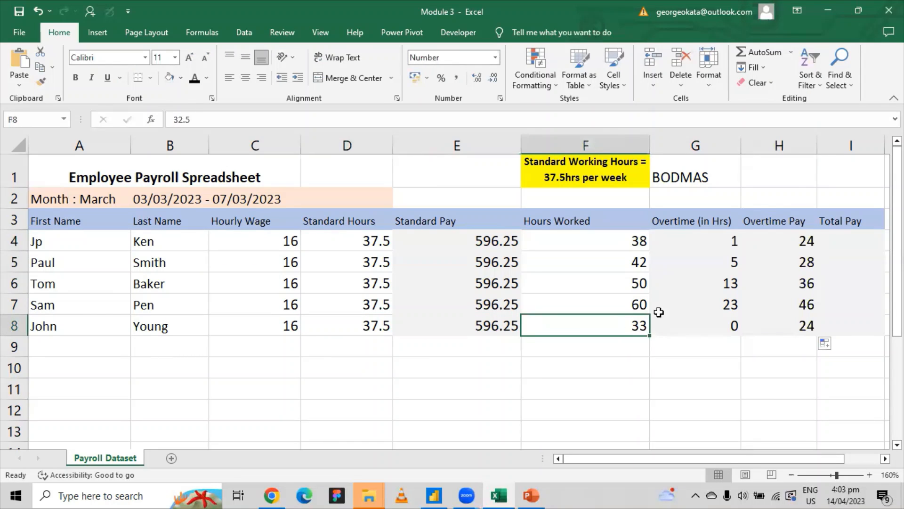
pyautogui.click(805, 241)
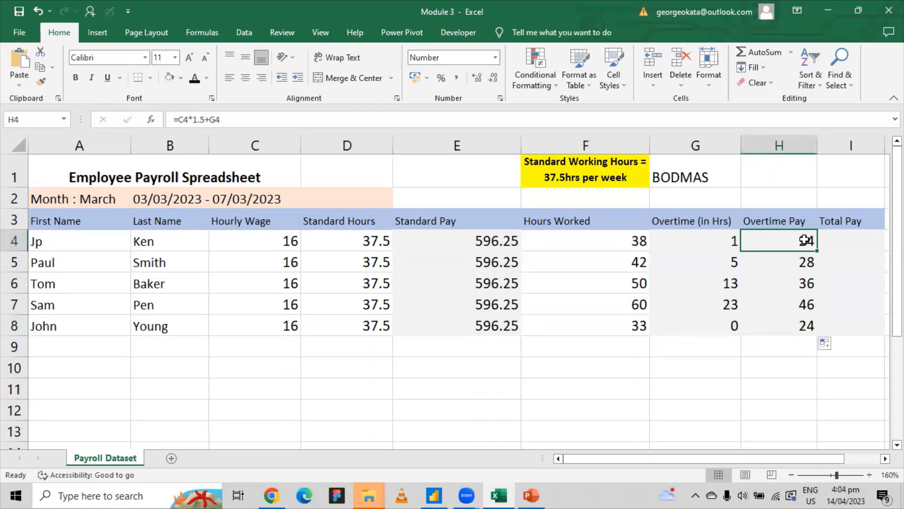
pyautogui.click(714, 332)
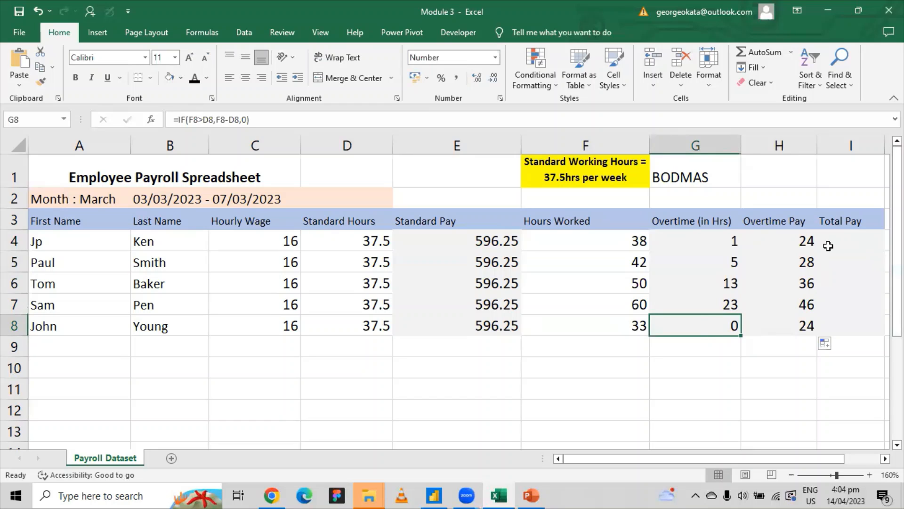
pyautogui.click(803, 245)
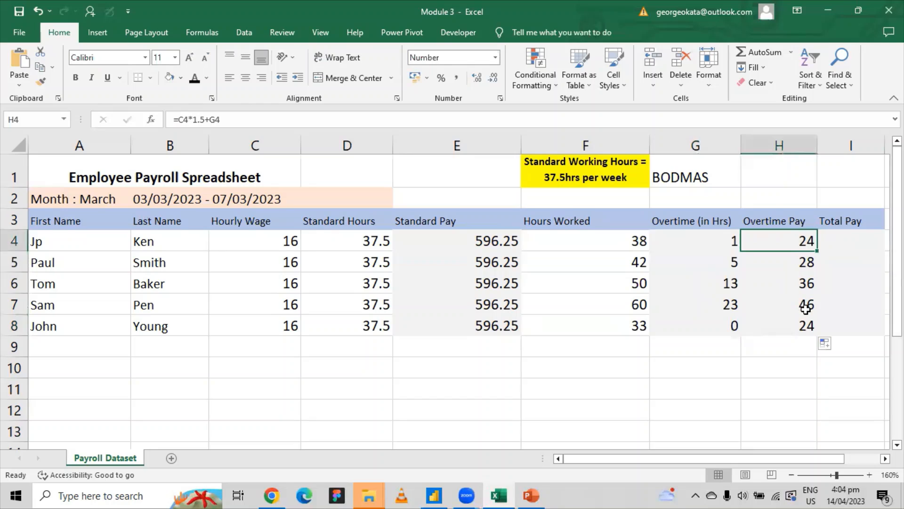
pyautogui.click(805, 325)
pyautogui.click(737, 326)
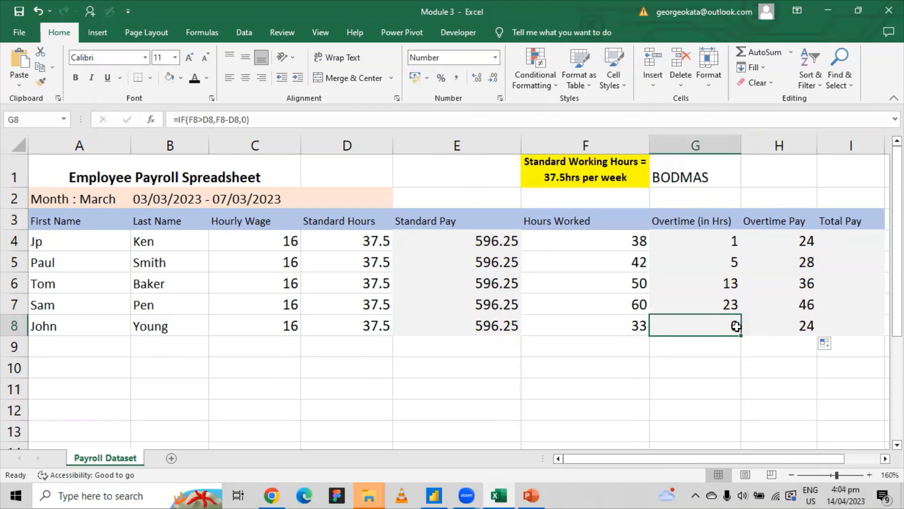
pyautogui.click(806, 241)
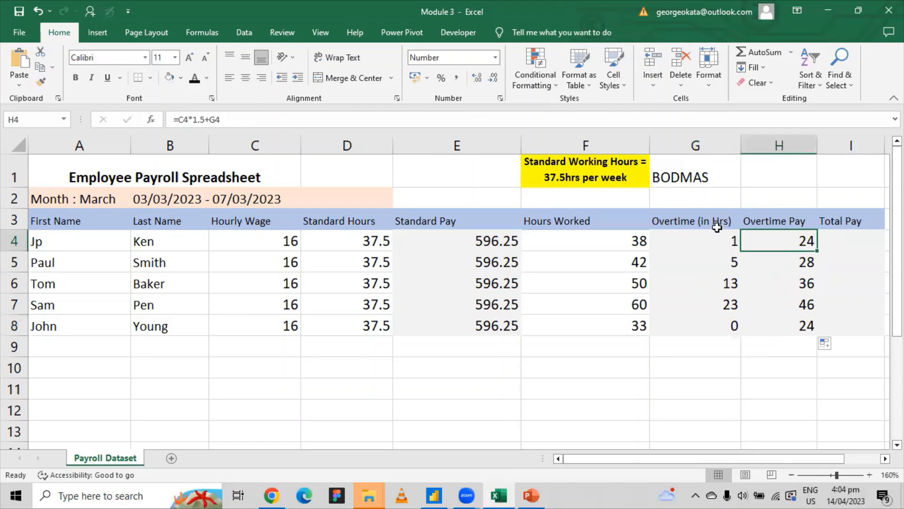
pyautogui.click(179, 119)
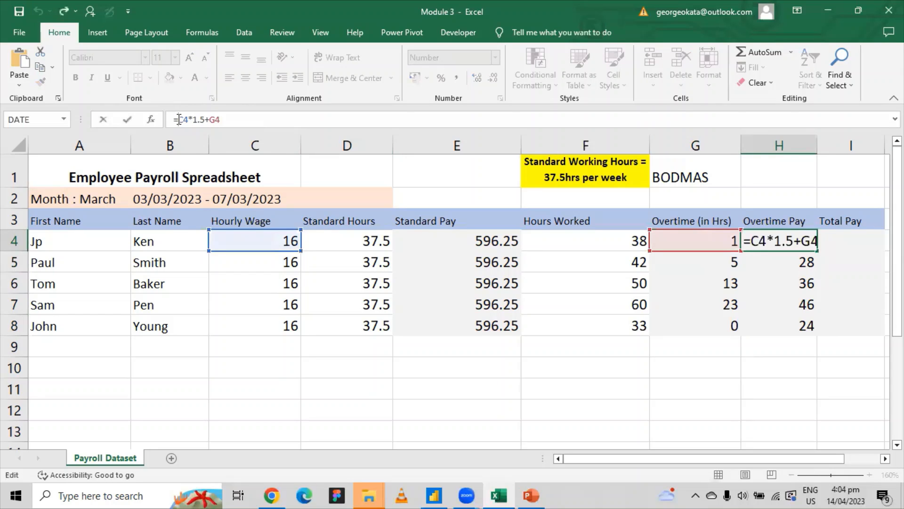
pyautogui.write('IF')
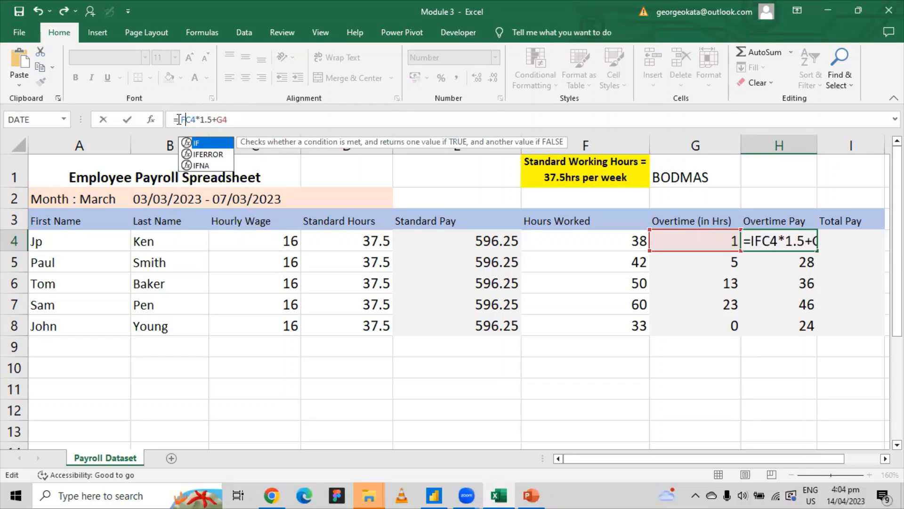
pyautogui.press('Escape')
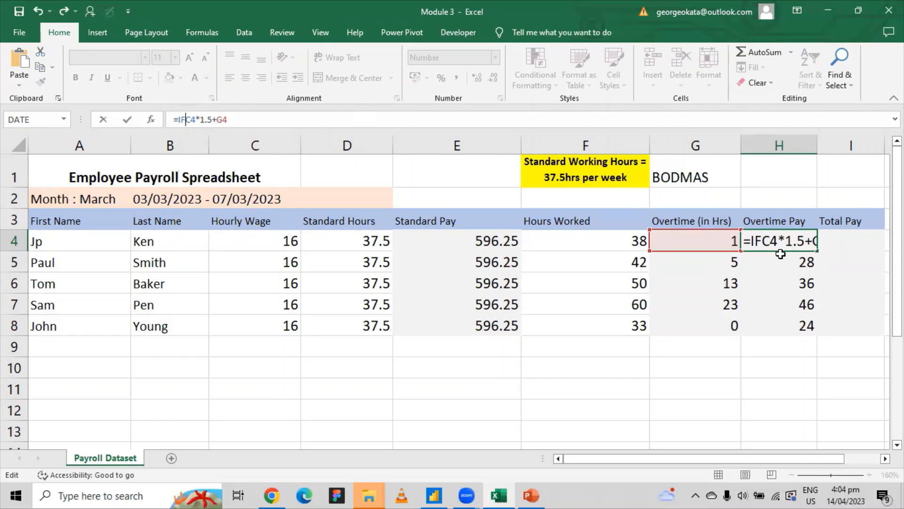
pyautogui.press('Escape')
# Clear the Overtime Pay formulas from cells H4 through H8
pyautogui.rightClick(791, 242)
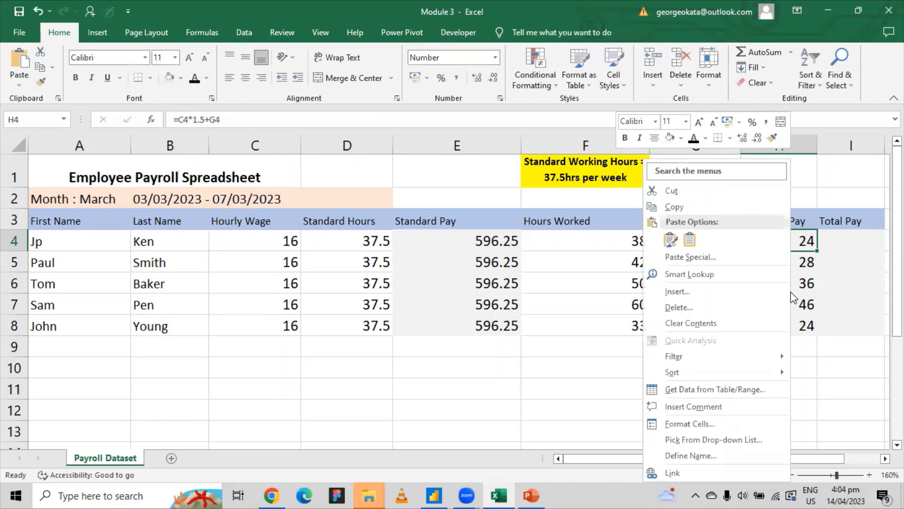
pyautogui.click(814, 302)
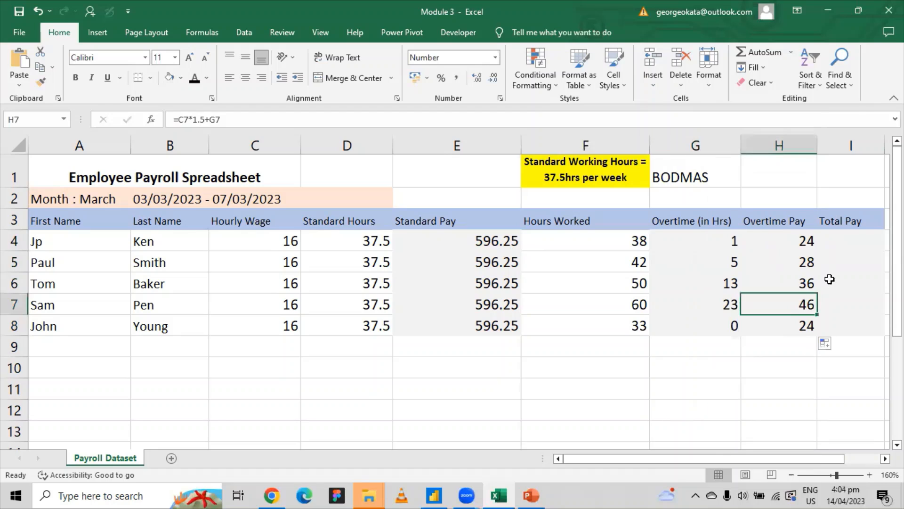
pyautogui.moveTo(781, 238); pyautogui.dragTo(785, 318)
pyautogui.press('Delete')
# Enter the formula =IF(G4,C4*1.5+G4,0) in H4 so overtime pay is calculated only when there are overtime hours
pyautogui.click(763, 237)
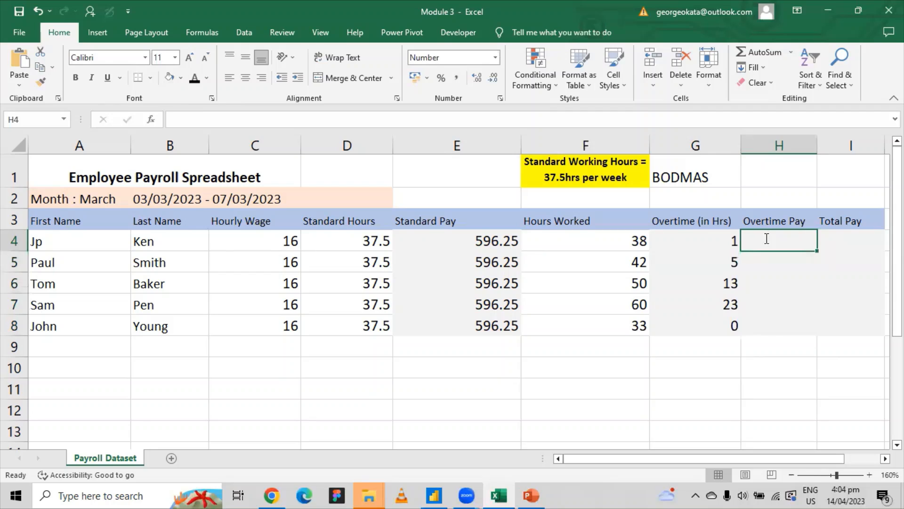
pyautogui.write('=IF(')
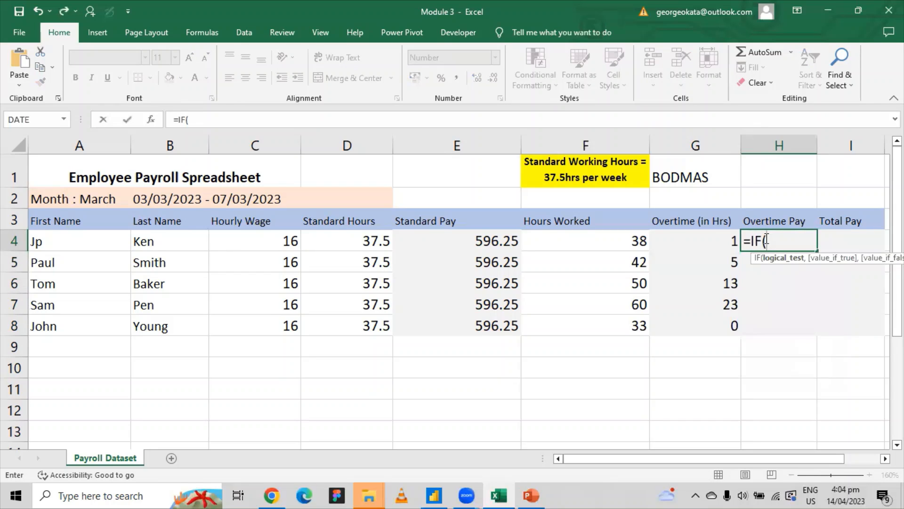
pyautogui.click(726, 239)
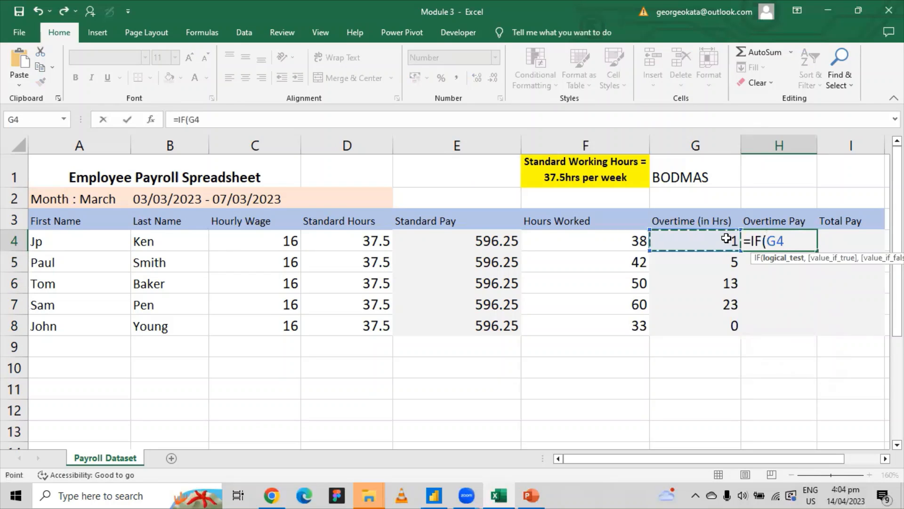
pyautogui.write(',')
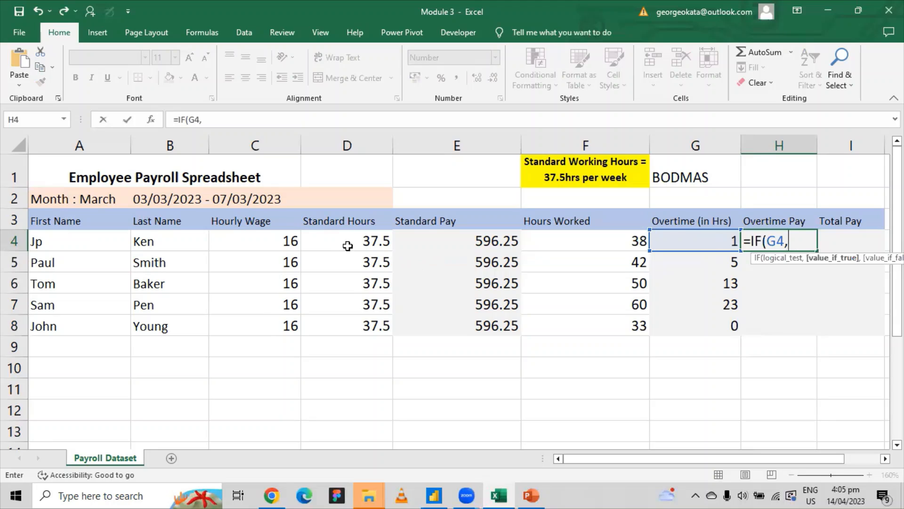
pyautogui.click(262, 247)
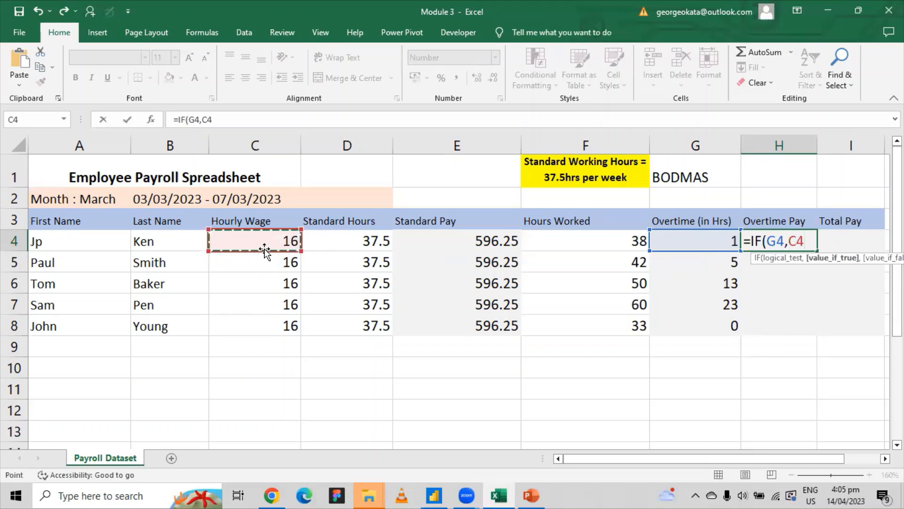
pyautogui.write('*')
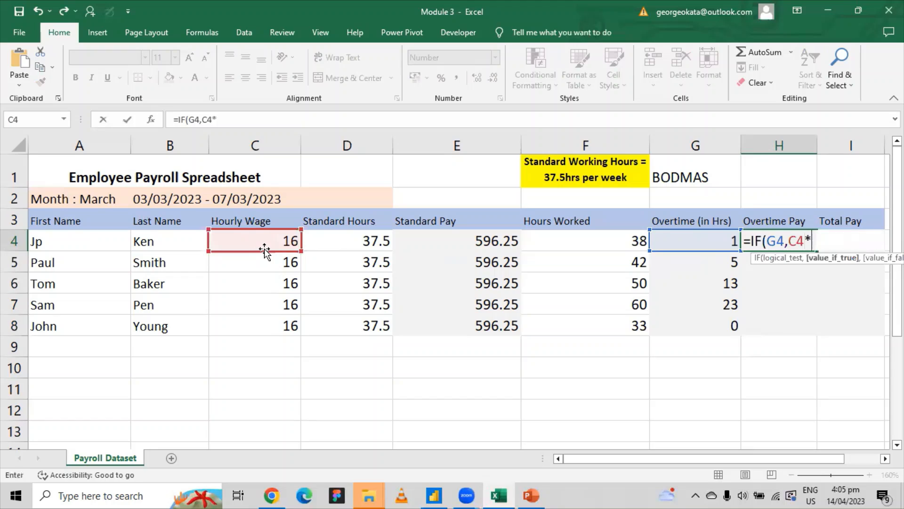
pyautogui.write('1.5+')
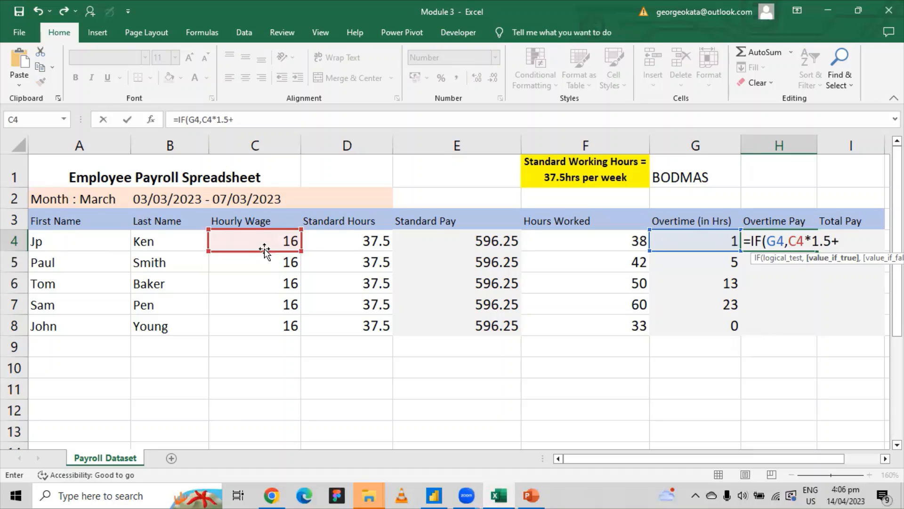
pyautogui.click(715, 242)
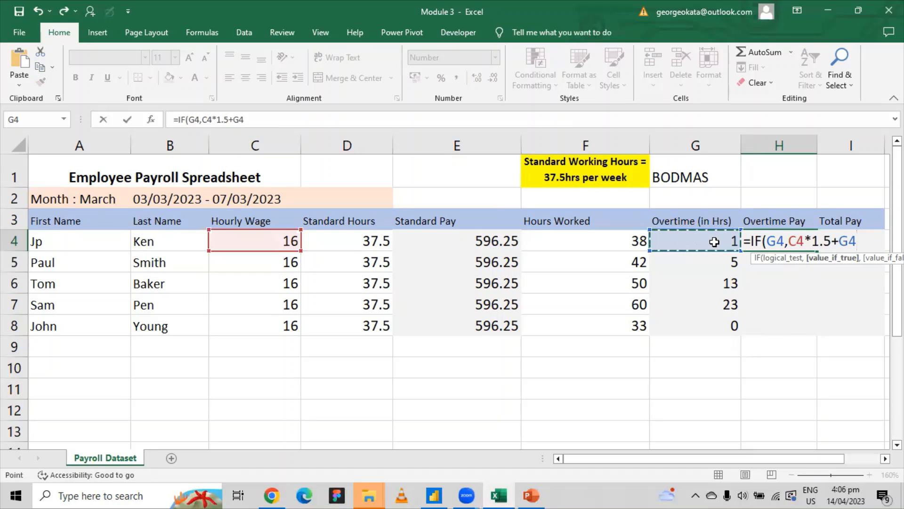
pyautogui.write(',')
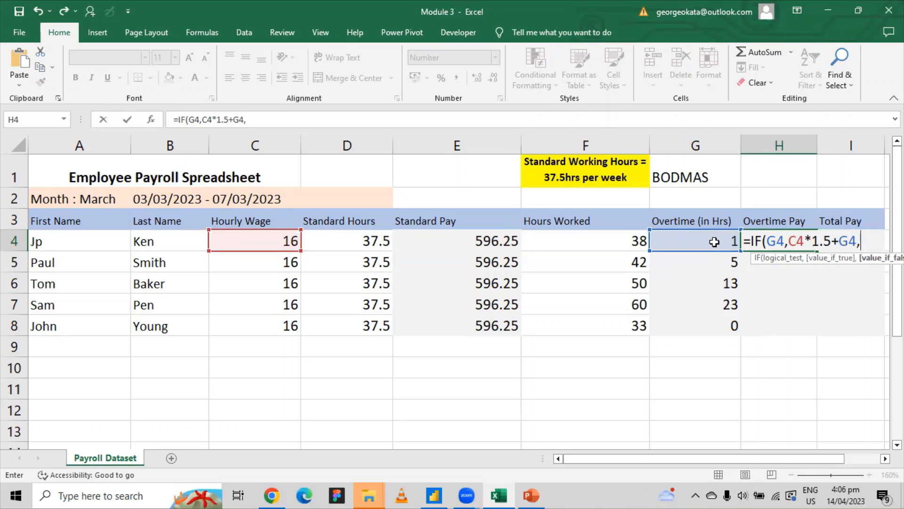
pyautogui.write('0)')
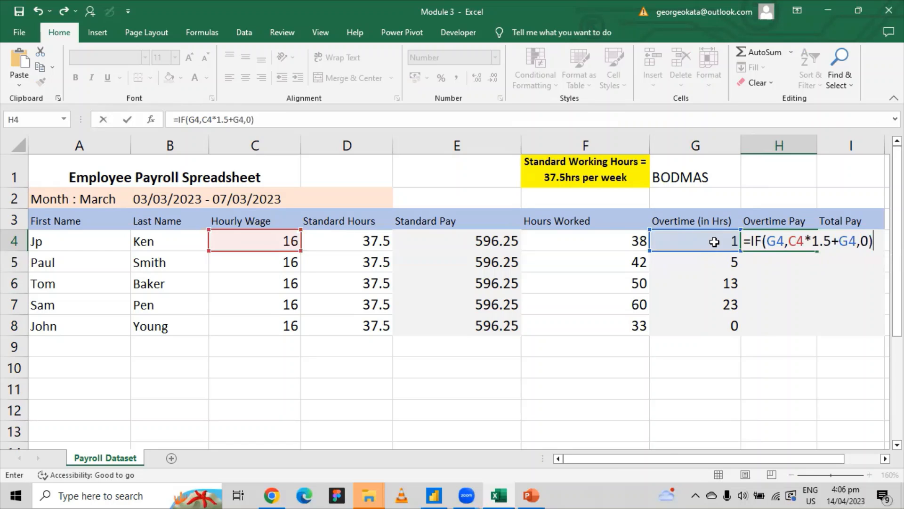
pyautogui.press('Return')
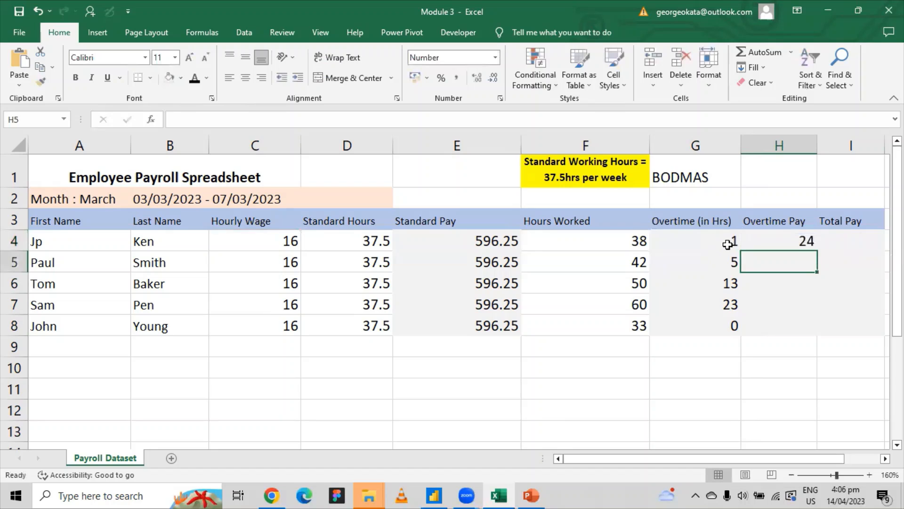
# Copy the IF-based Overtime Pay formula from H4 down through H8
pyautogui.click(796, 245)
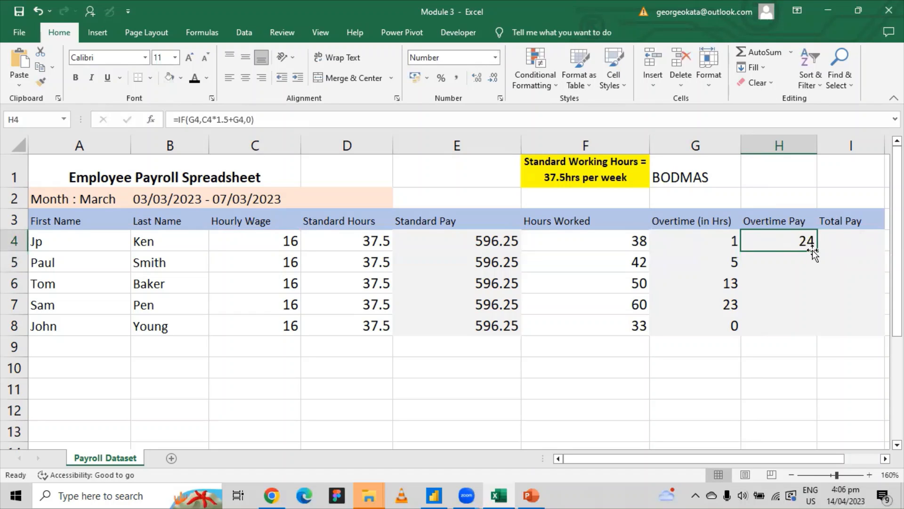
pyautogui.doubleClick(817, 251)
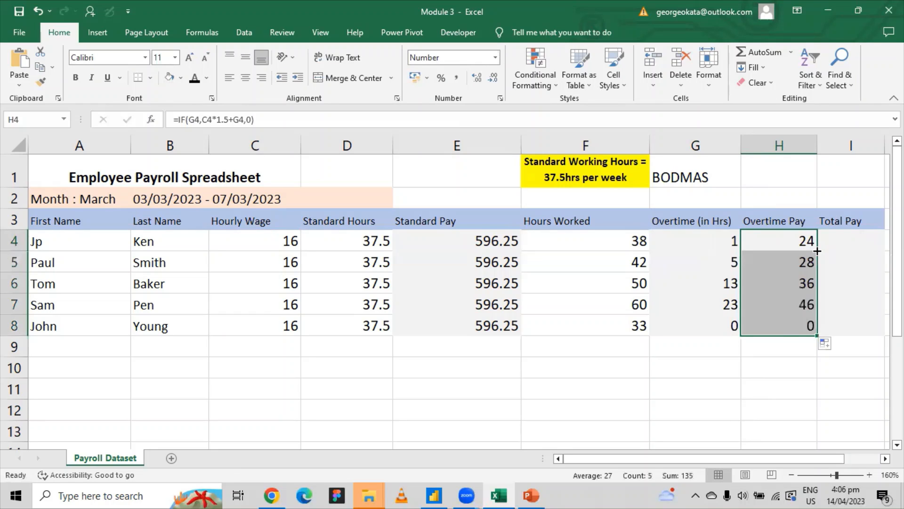
# Examine the Overtime Pay formulas in H8, H4 and H5 against the overtime hours and hourly wage cells they reference
pyautogui.click(791, 331)
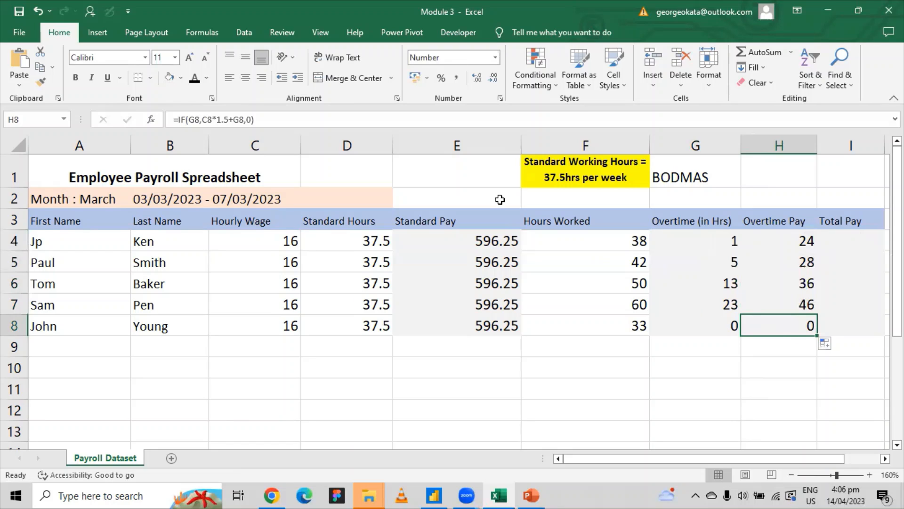
pyautogui.click(214, 118)
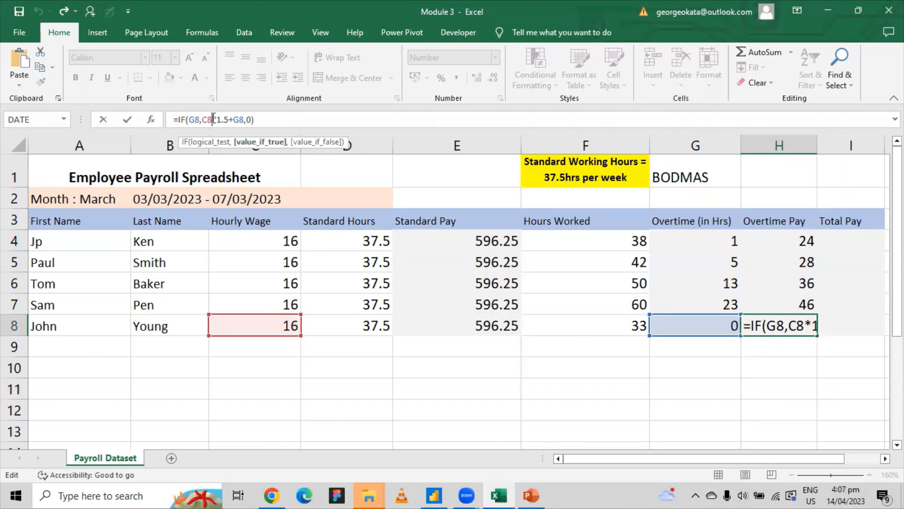
pyautogui.hotkey('ctrl', 'Return')
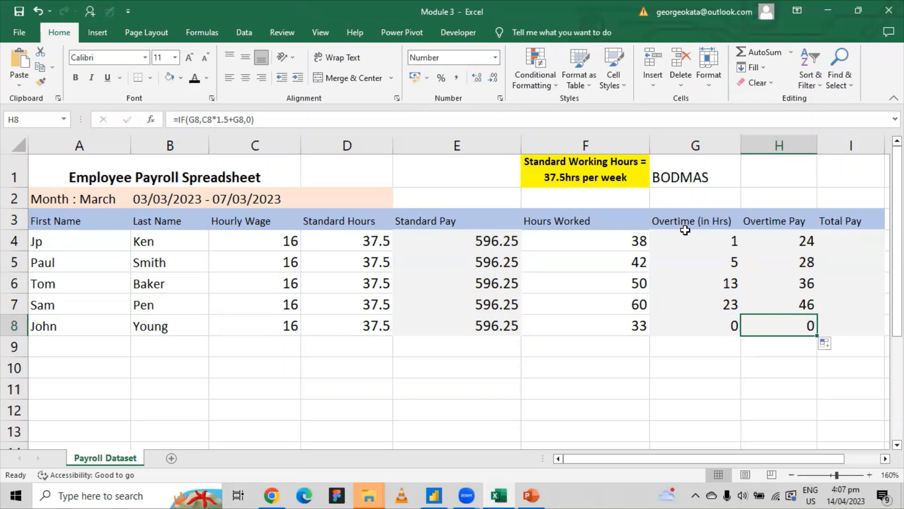
pyautogui.click(713, 227)
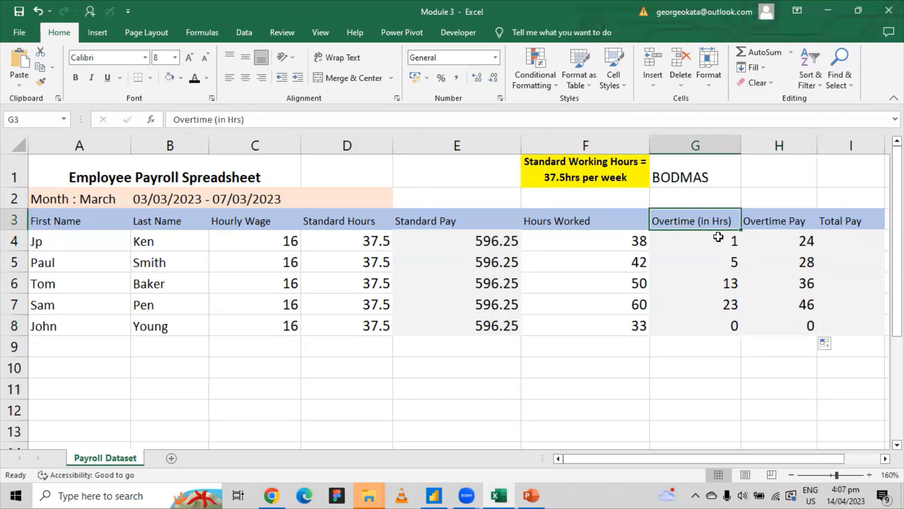
pyautogui.click(786, 247)
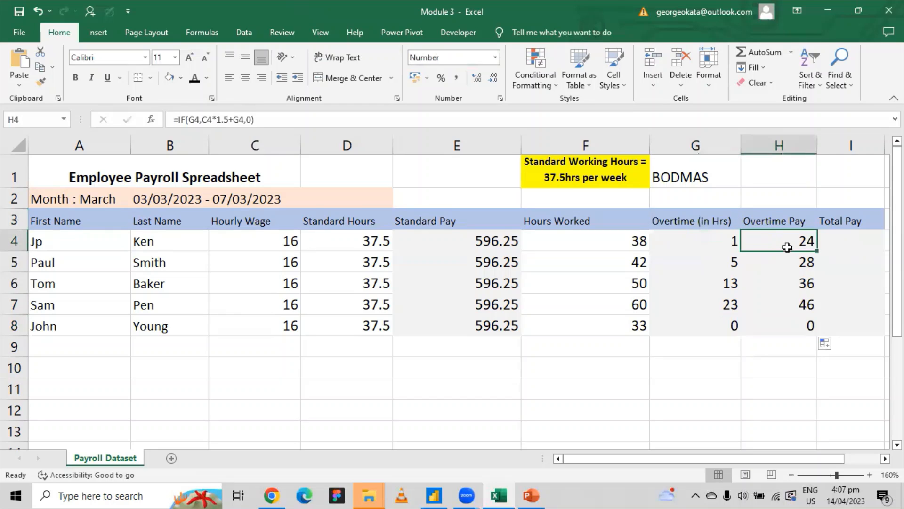
pyautogui.click(733, 265)
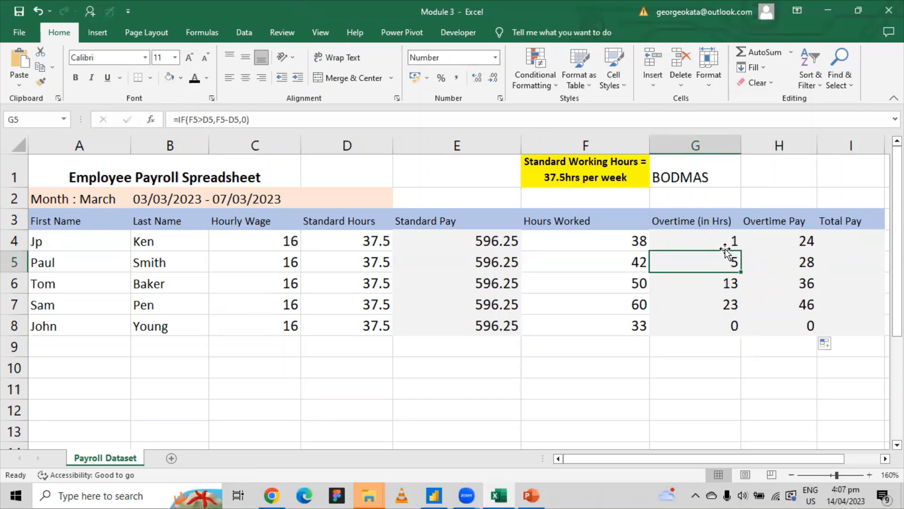
pyautogui.click(773, 267)
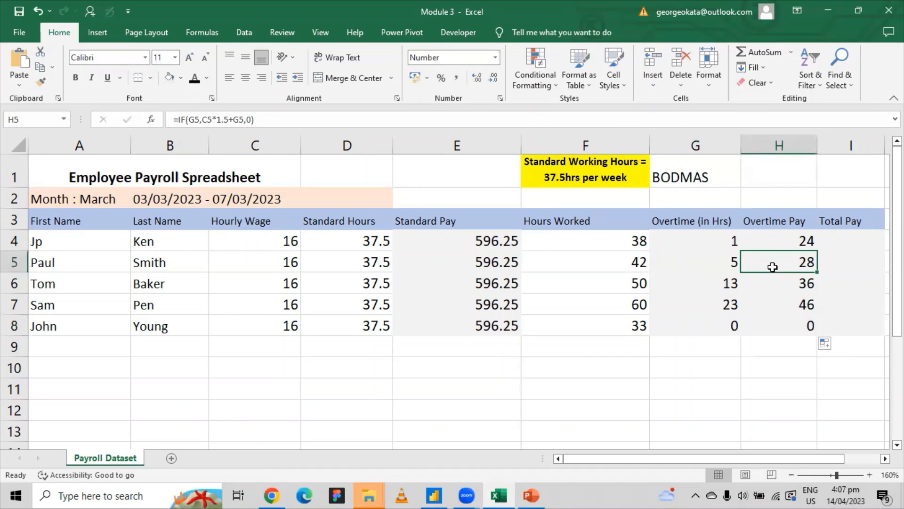
pyautogui.click(225, 121)
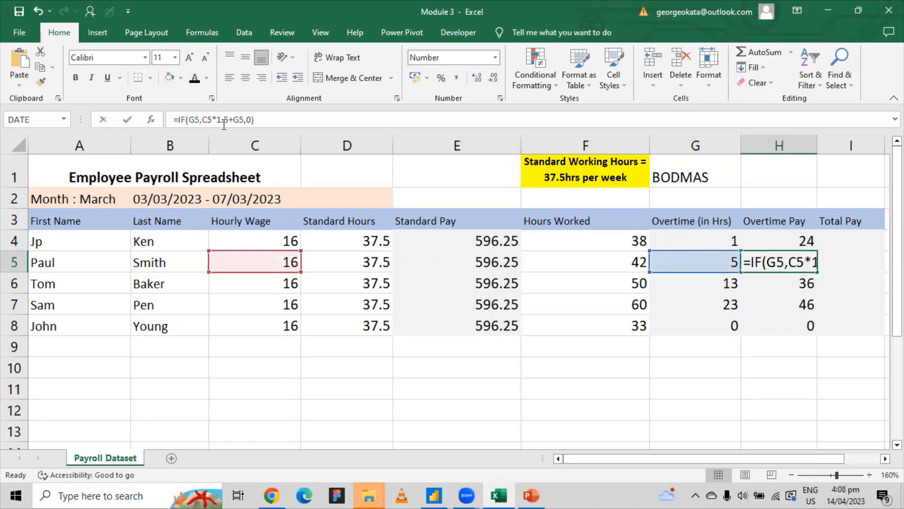
pyautogui.hotkey('ctrl', 'Return')
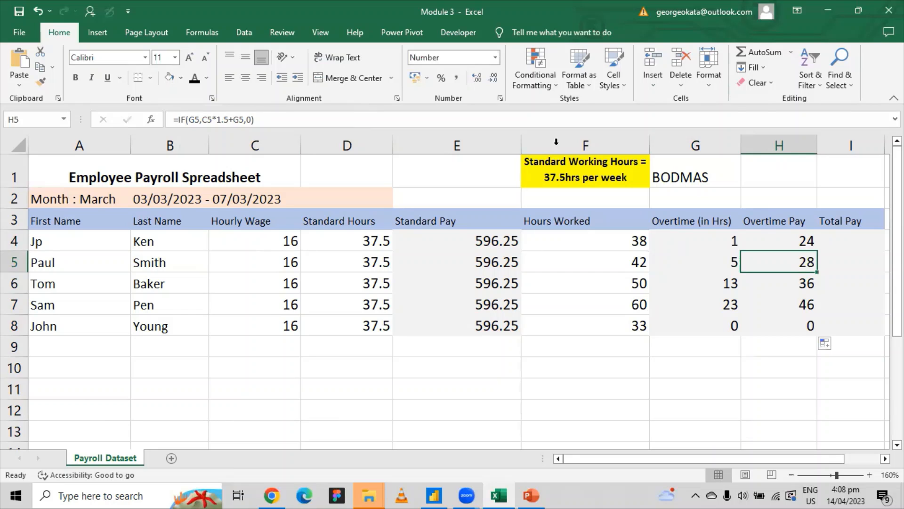
# Calculate the Total Pay in I4 by adding overtime pay and standard pay with the formula =H4+E4
pyautogui.click(854, 239)
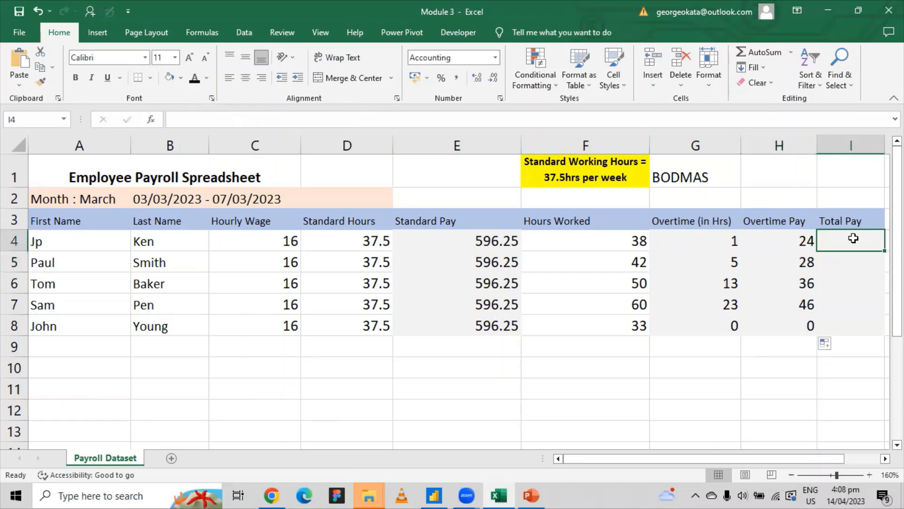
pyautogui.write('=')
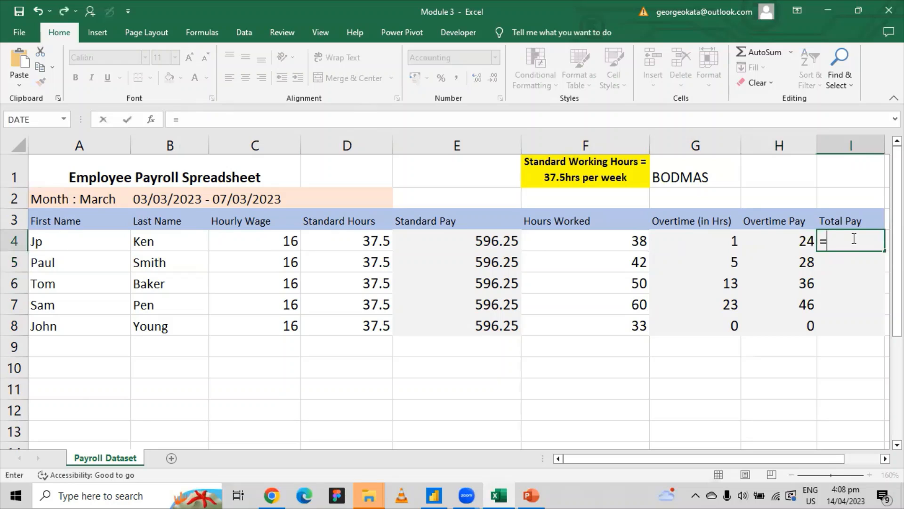
pyautogui.click(807, 240)
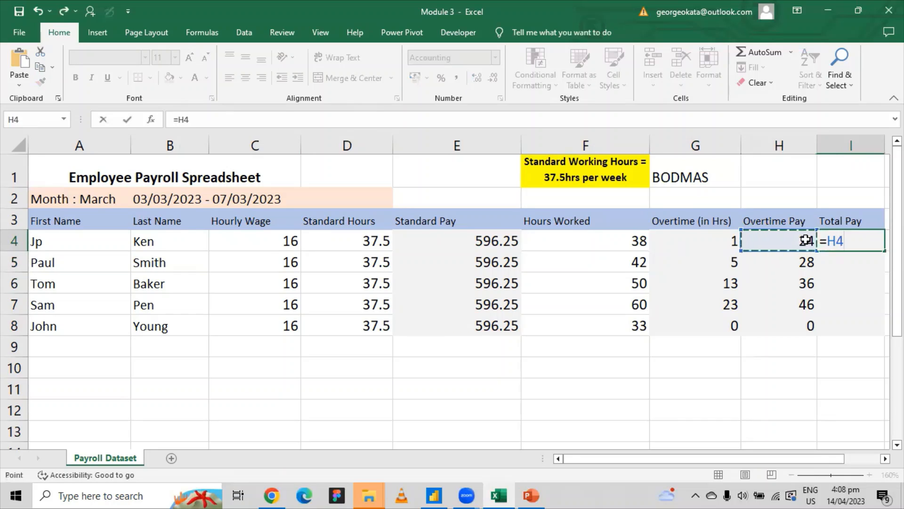
pyautogui.write('+')
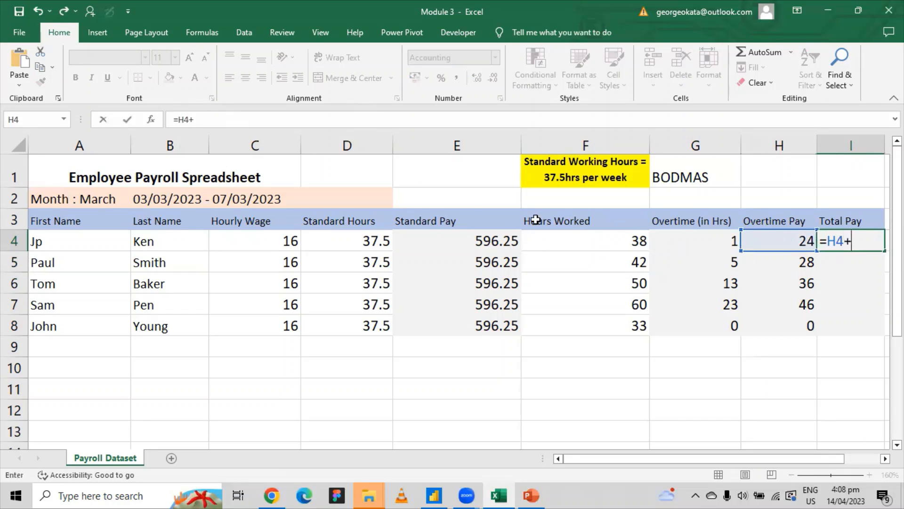
pyautogui.click(479, 236)
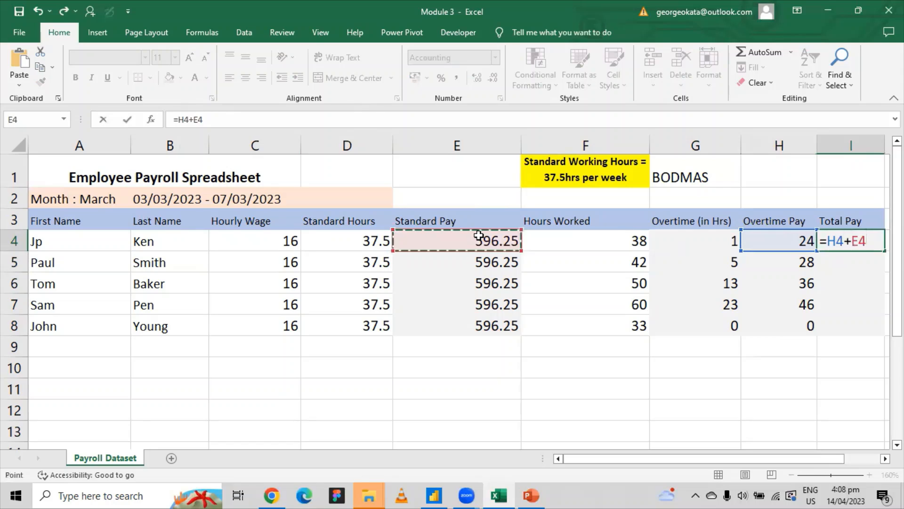
pyautogui.press('Return')
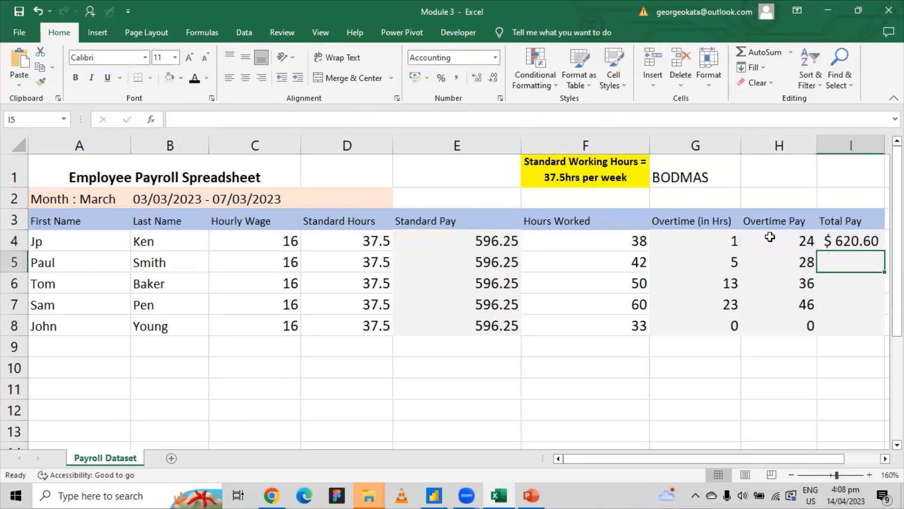
# Copy the Total Pay formula from I4 down through I8
pyautogui.click(840, 234)
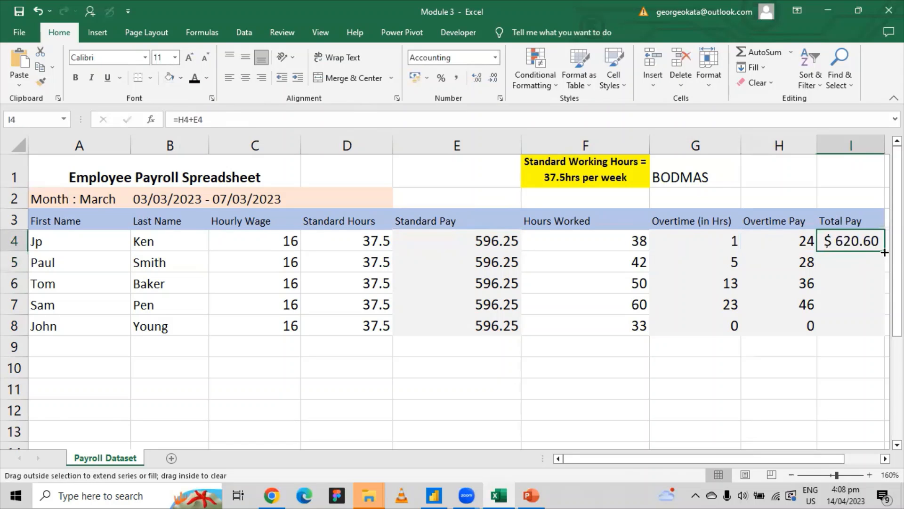
pyautogui.doubleClick(884, 251)
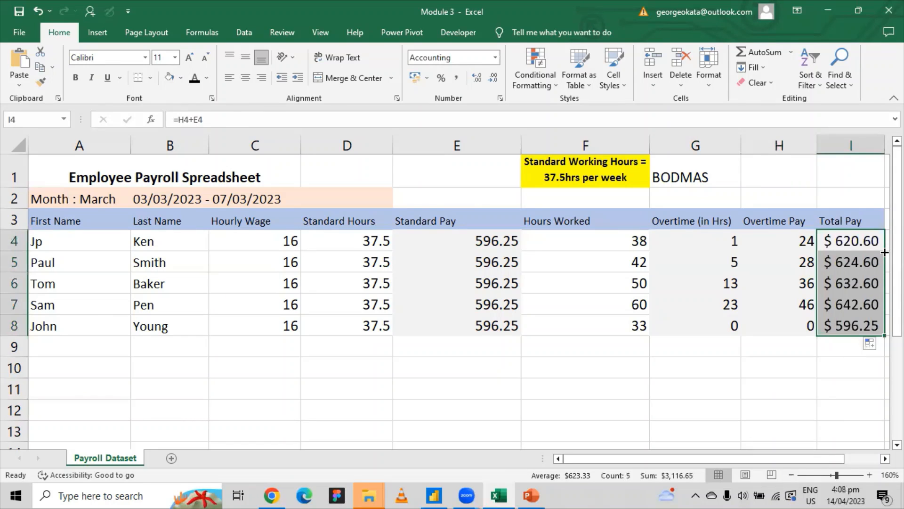
pyautogui.click(516, 359)
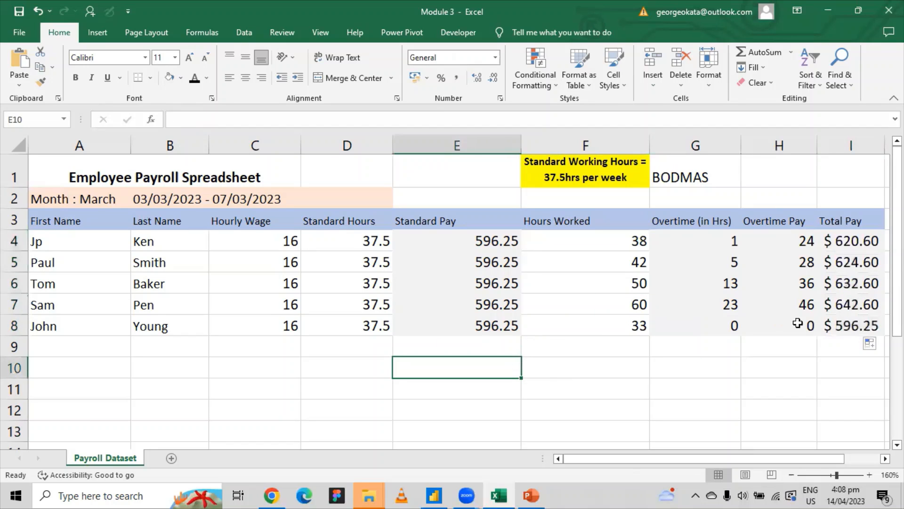
pyautogui.moveTo(484, 237); pyautogui.dragTo(486, 320)
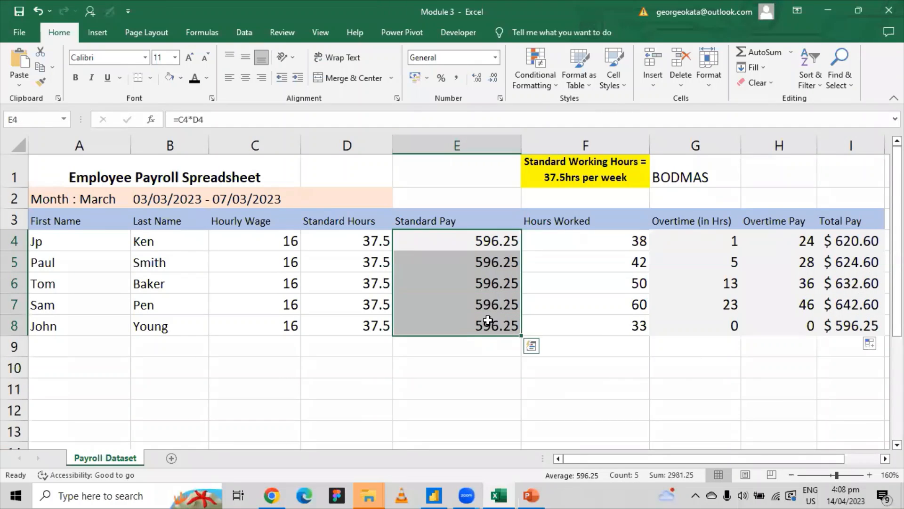
pyautogui.click(426, 78)
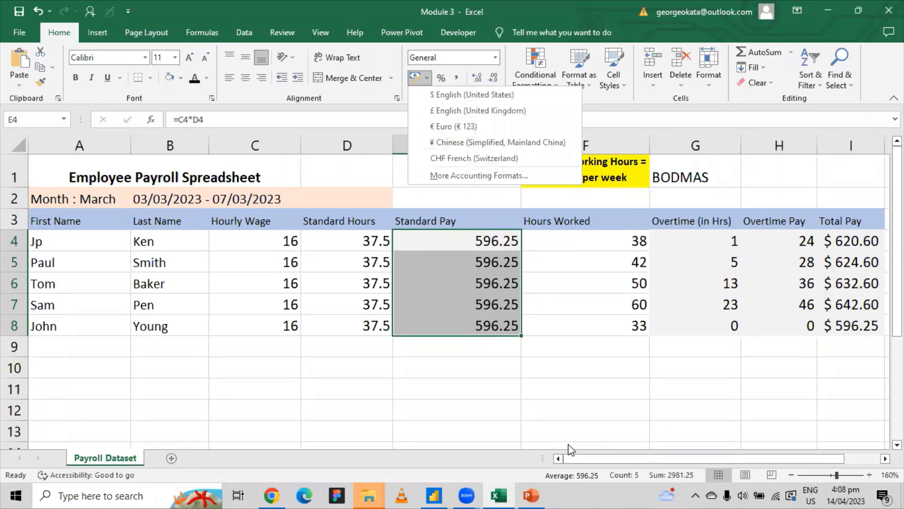
pyautogui.click(568, 443)
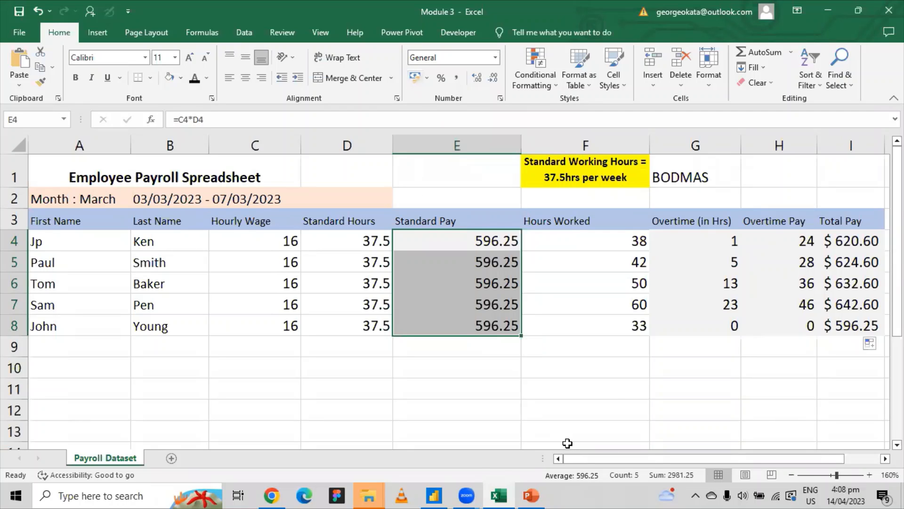
pyautogui.click(614, 404)
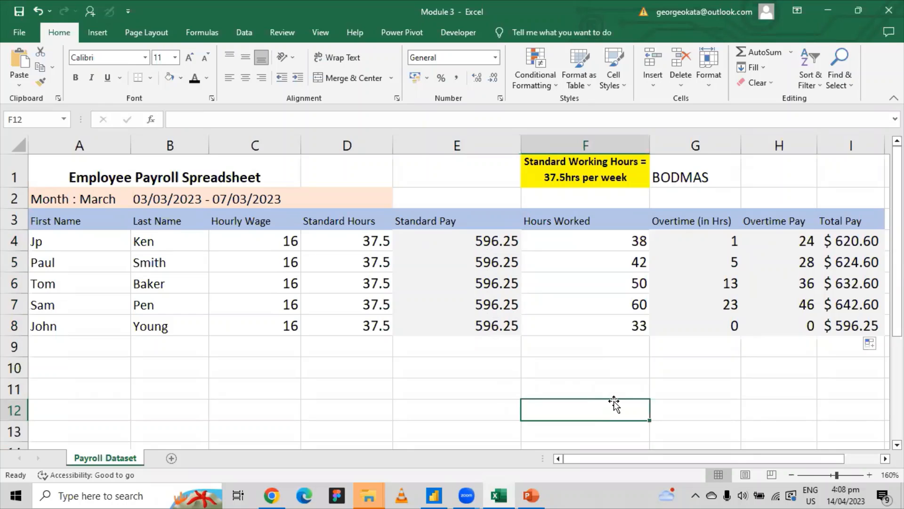
# Copy the dollar accounting format of Total Pay cell I4 onto the Standard Pay cells E4:E8 with Format Painter
pyautogui.click(856, 241)
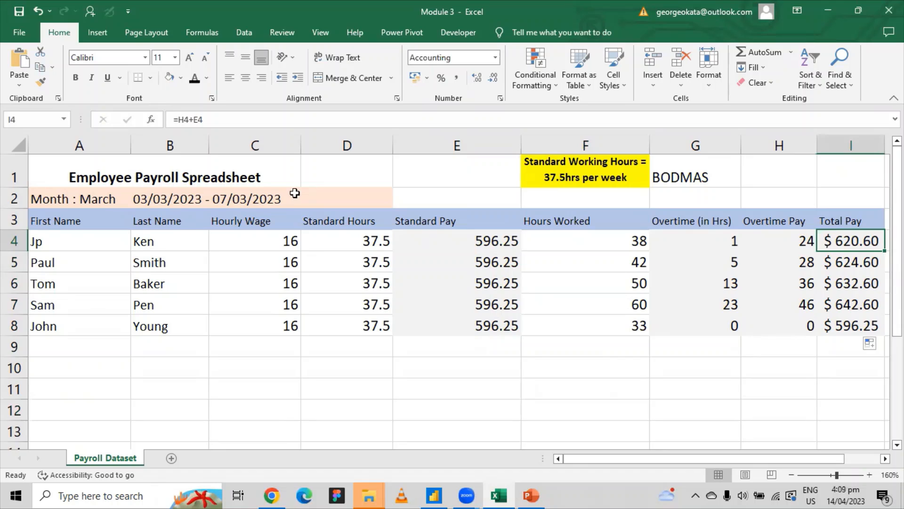
pyautogui.click(43, 81)
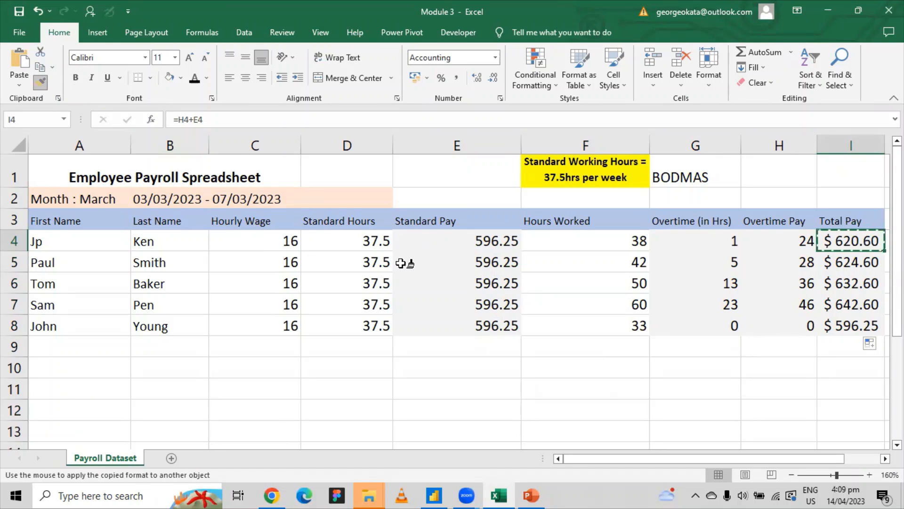
pyautogui.click(472, 238)
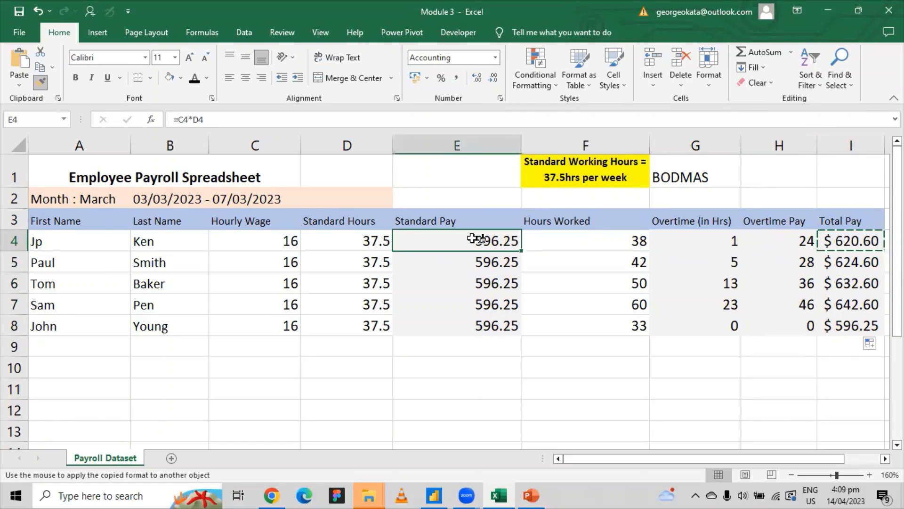
pyautogui.moveTo(472, 239); pyautogui.dragTo(476, 318)
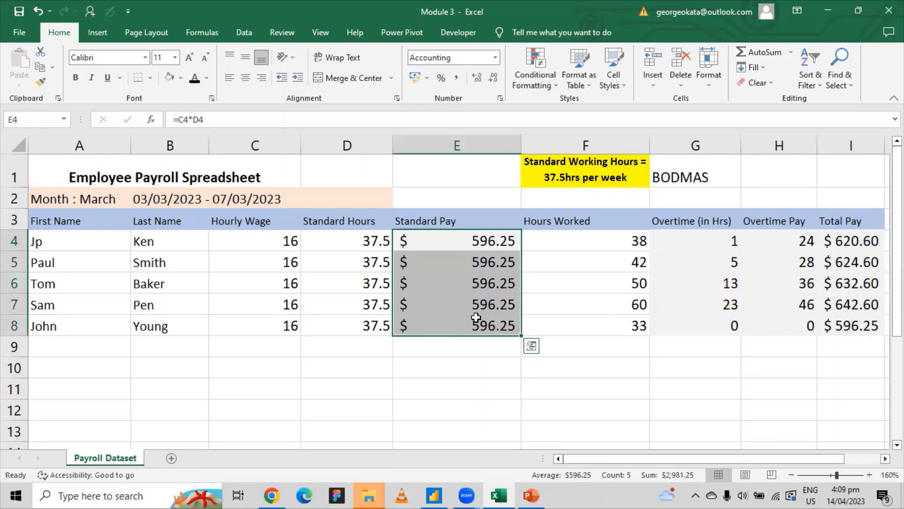
pyautogui.click(496, 358)
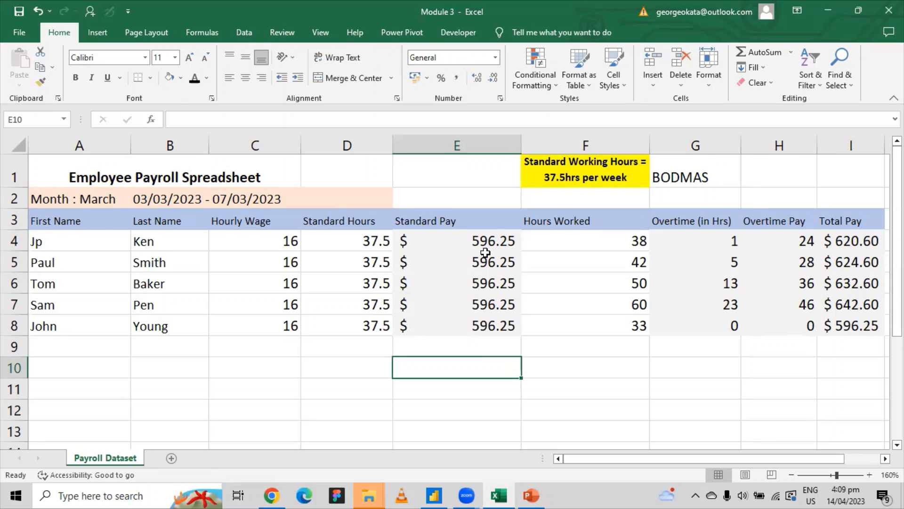
# Apply the Standard Pay accounting format from E4 to the Overtime Pay cells H4 through H8 with Format Painter
pyautogui.click(483, 232)
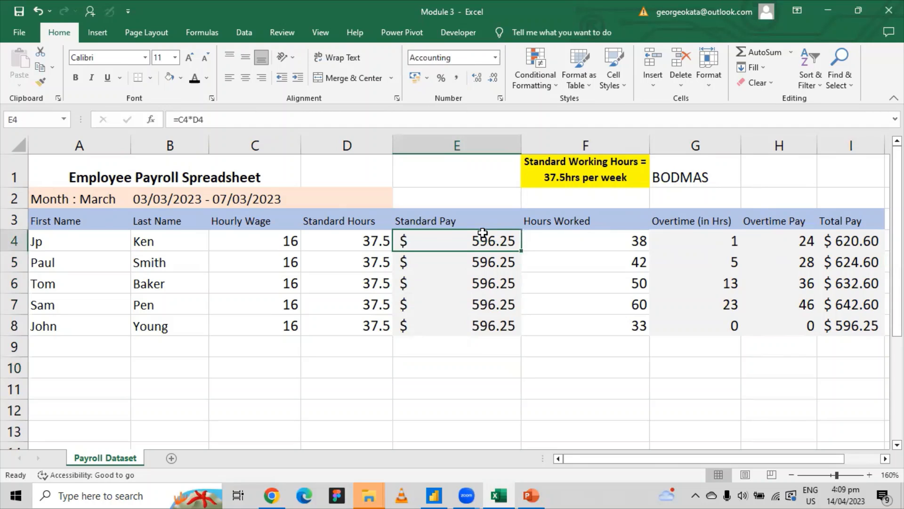
pyautogui.click(40, 83)
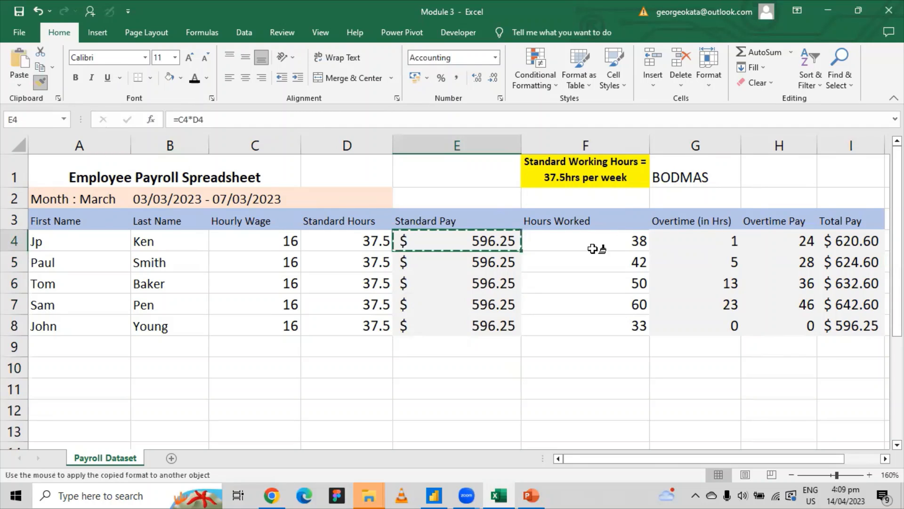
pyautogui.click(785, 242)
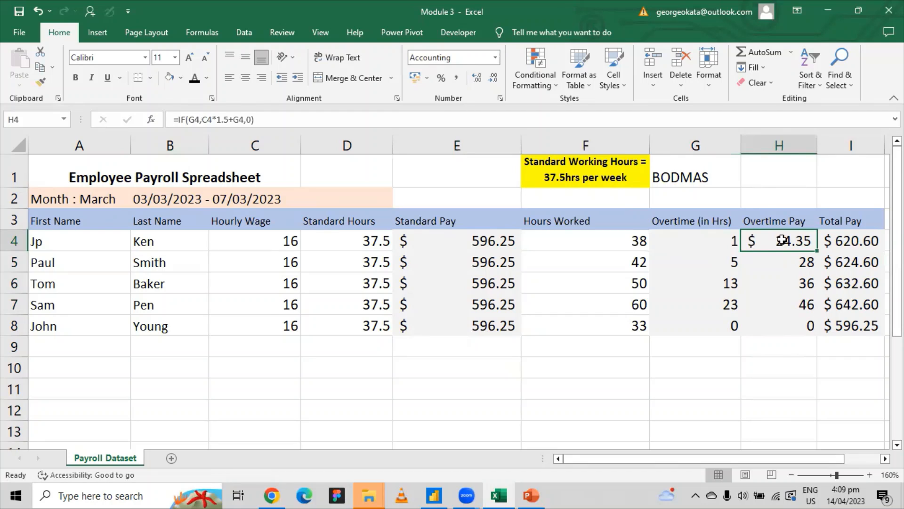
pyautogui.click(41, 82)
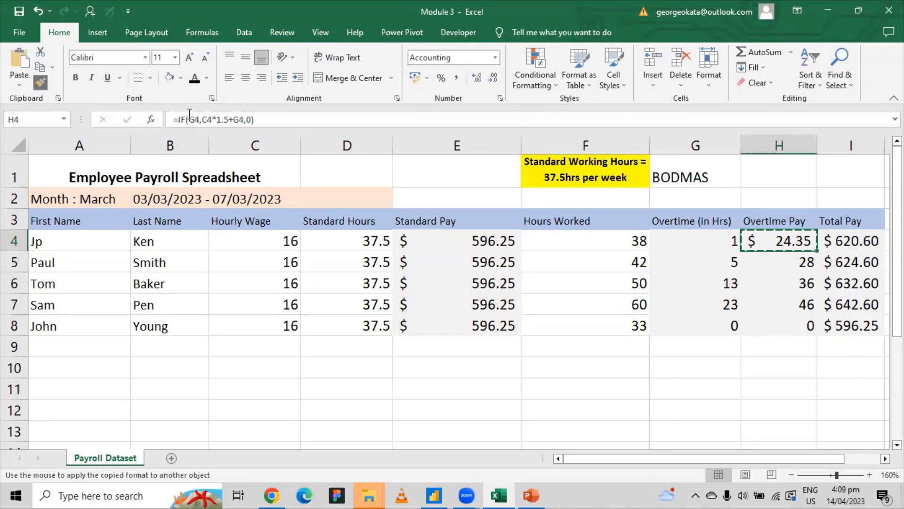
pyautogui.click(782, 262)
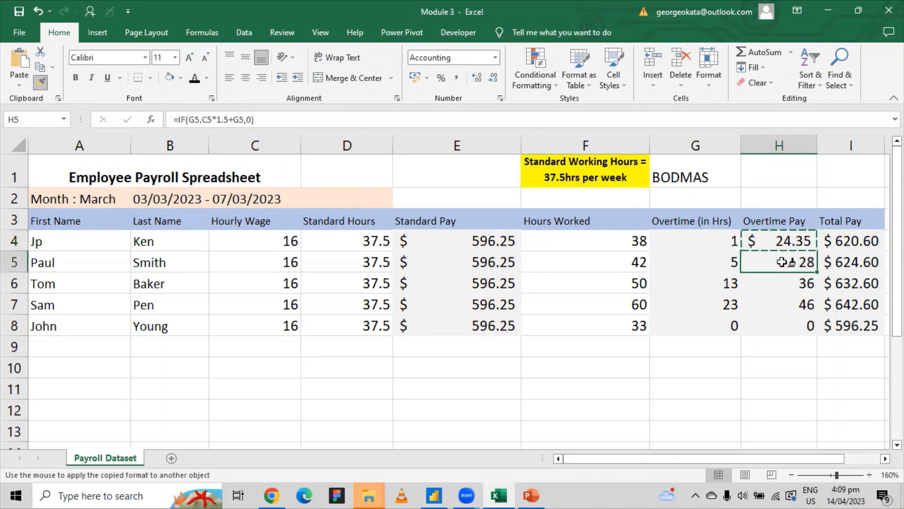
pyautogui.moveTo(782, 262); pyautogui.dragTo(788, 317)
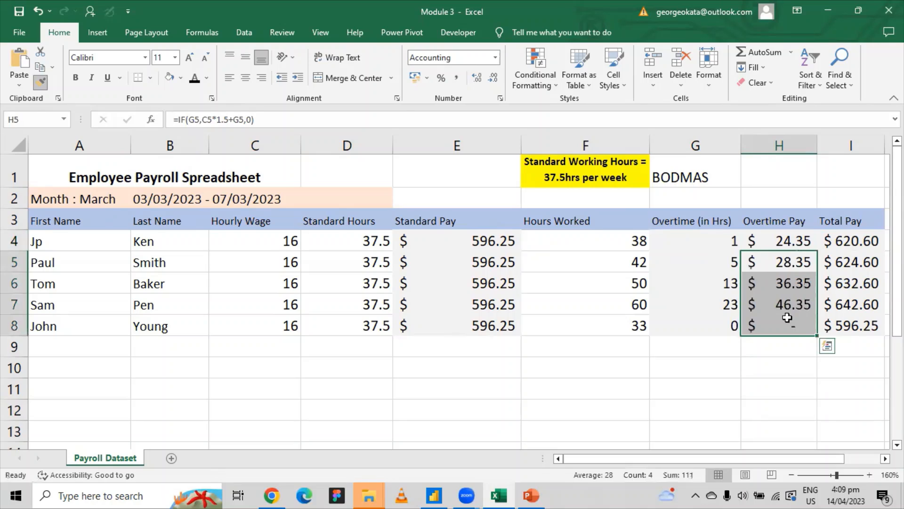
pyautogui.click(790, 368)
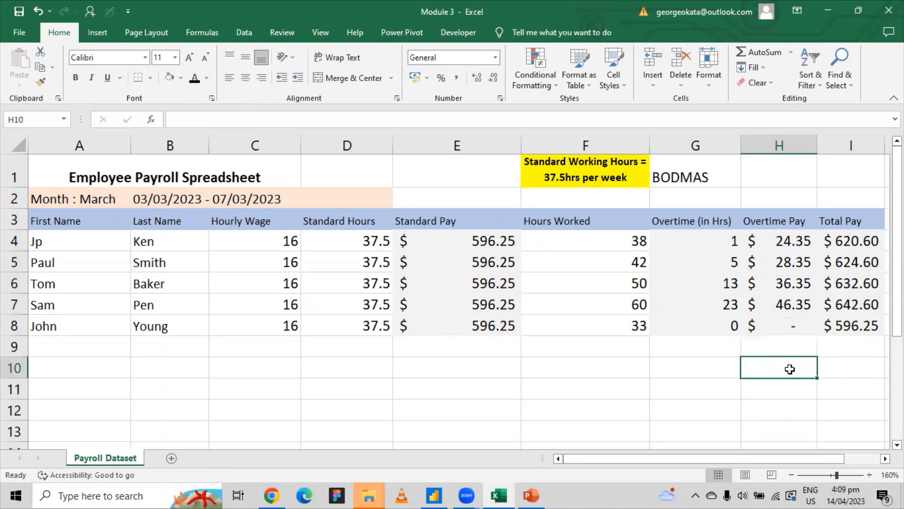